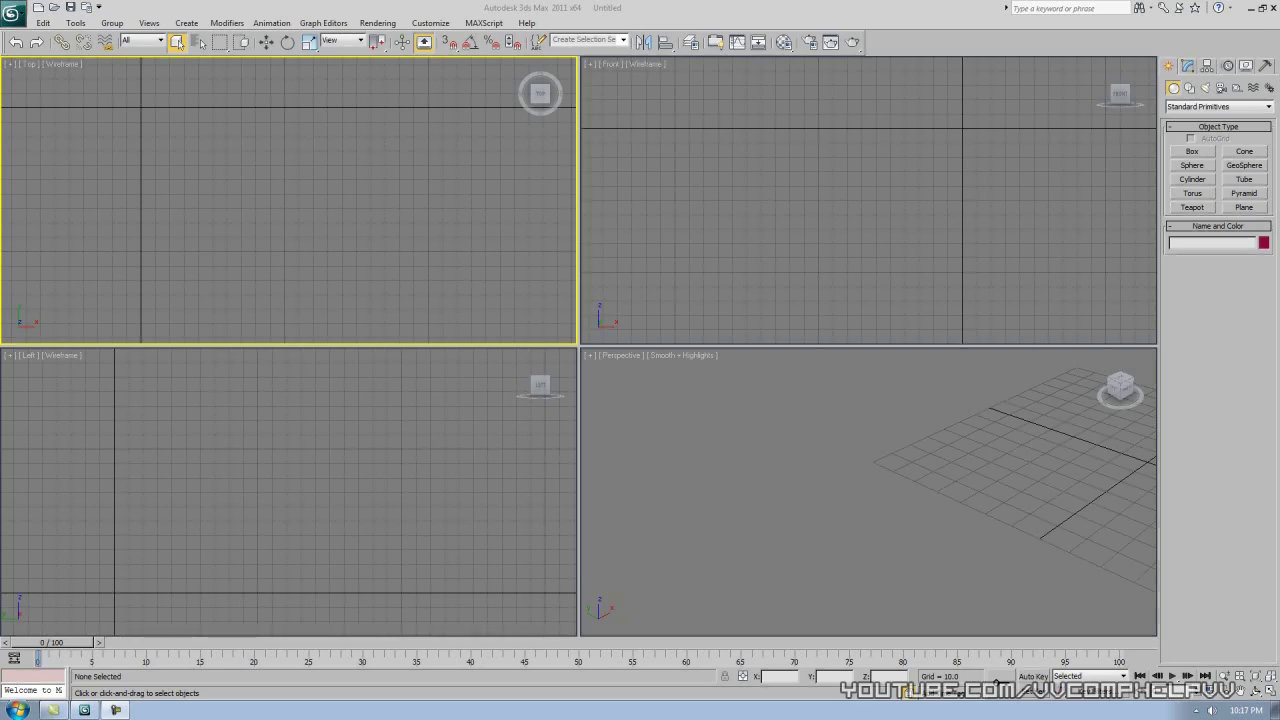
click(772, 208)
click(764, 507)
middle_drag(766, 248, 794, 249)
click(773, 444)
click(420, 437)
click(466, 243)
click(661, 269)
click(695, 393)
click(674, 248)
click(466, 226)
click(454, 397)
click(683, 280)
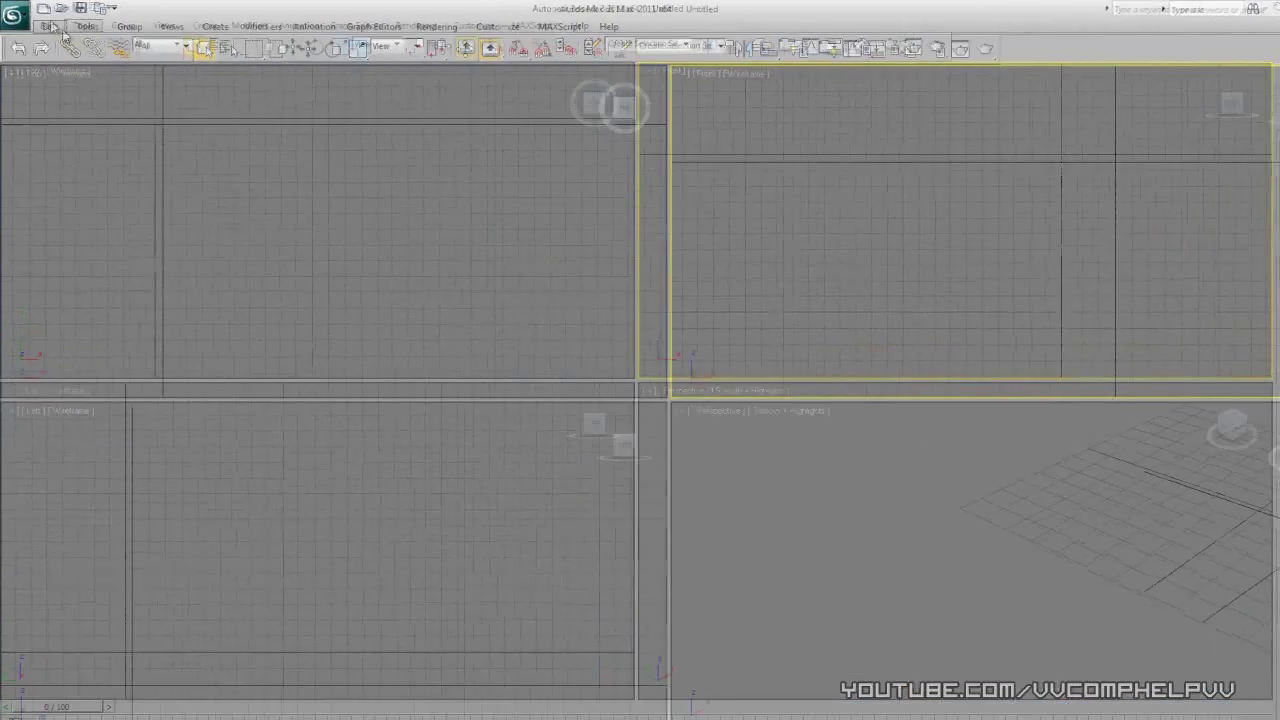
Reset the scene to the default empty setup with its four standard viewports.
click(16, 18)
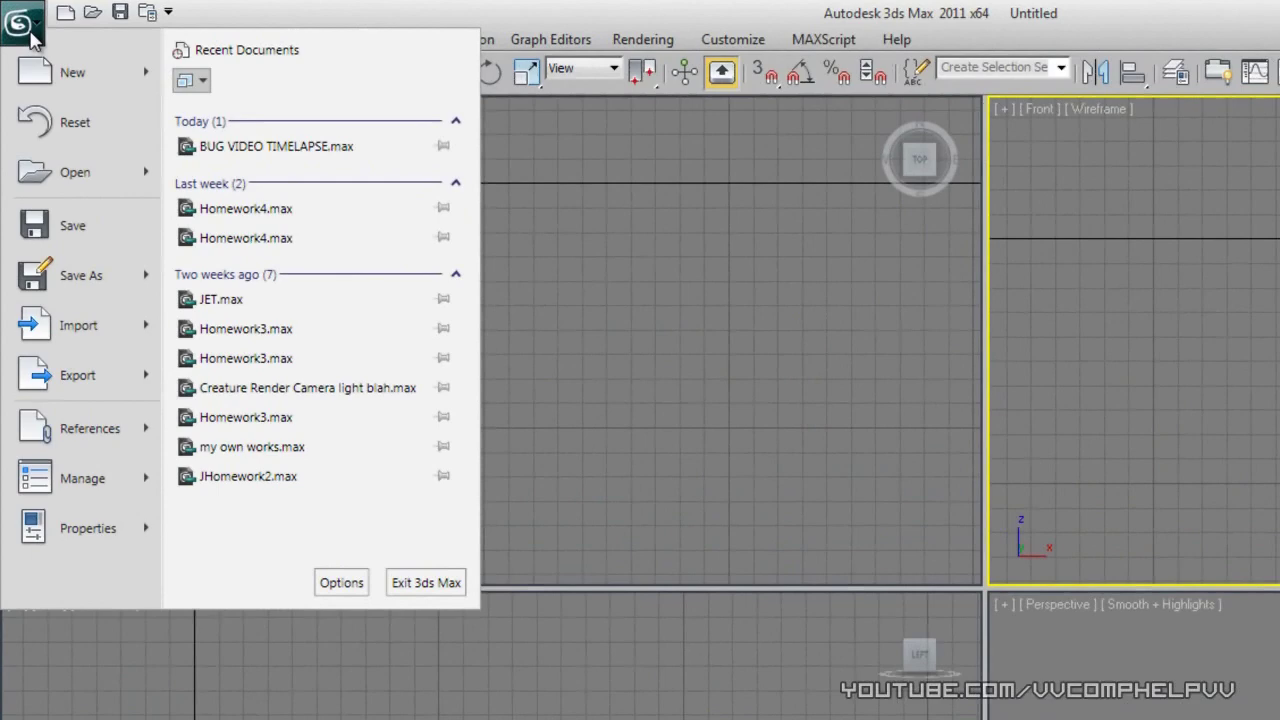
click(65, 122)
click(1024, 643)
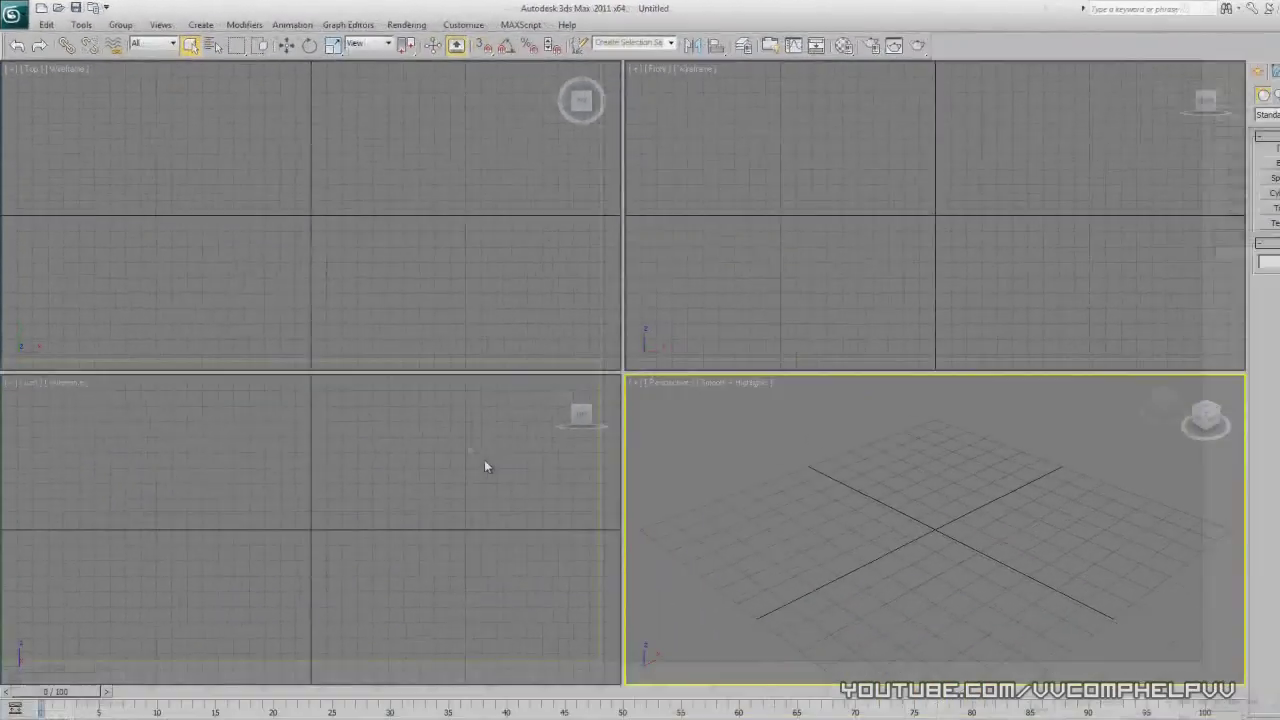
click(541, 292)
click(763, 462)
click(510, 459)
click(412, 267)
click(745, 243)
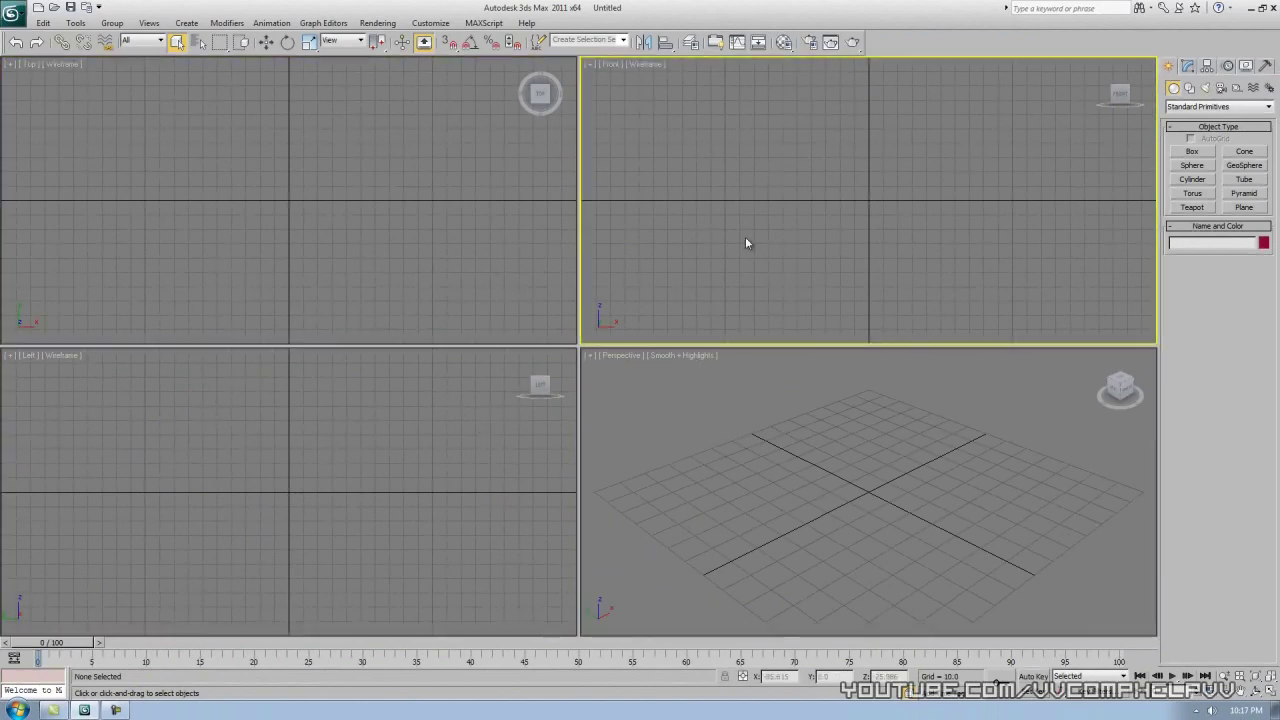
click(751, 409)
click(734, 283)
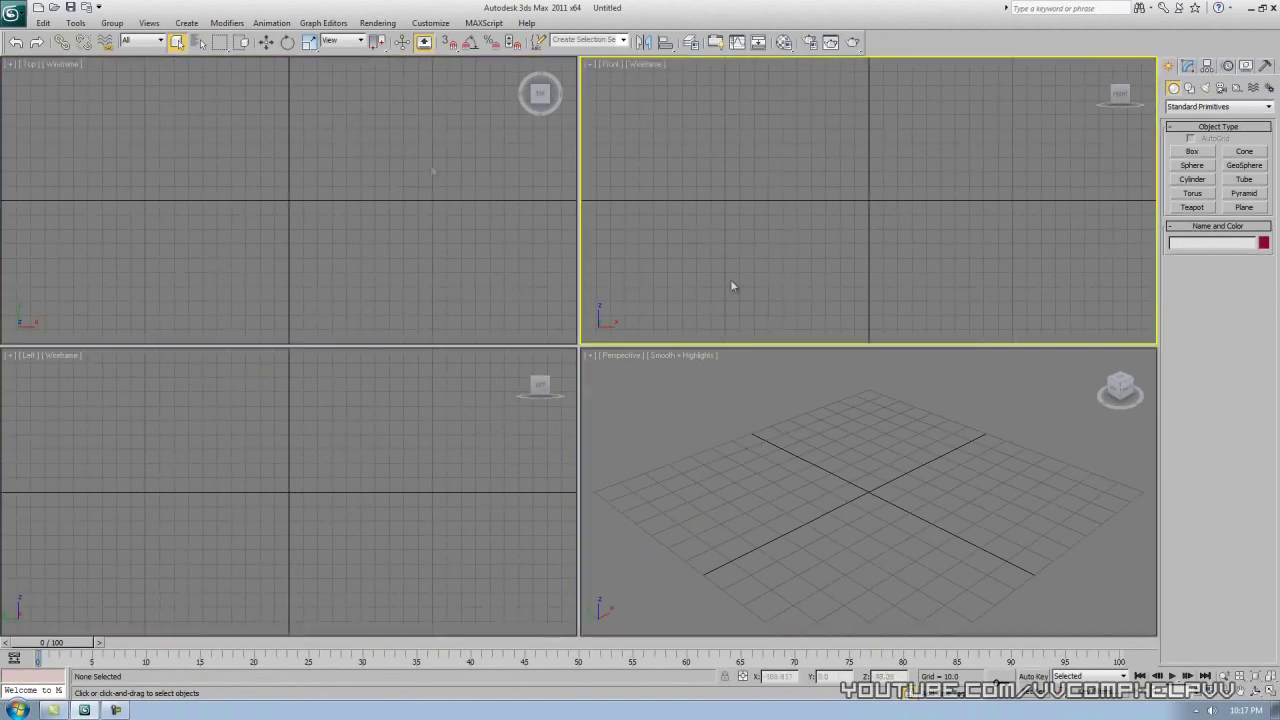
click(22, 15)
click(455, 194)
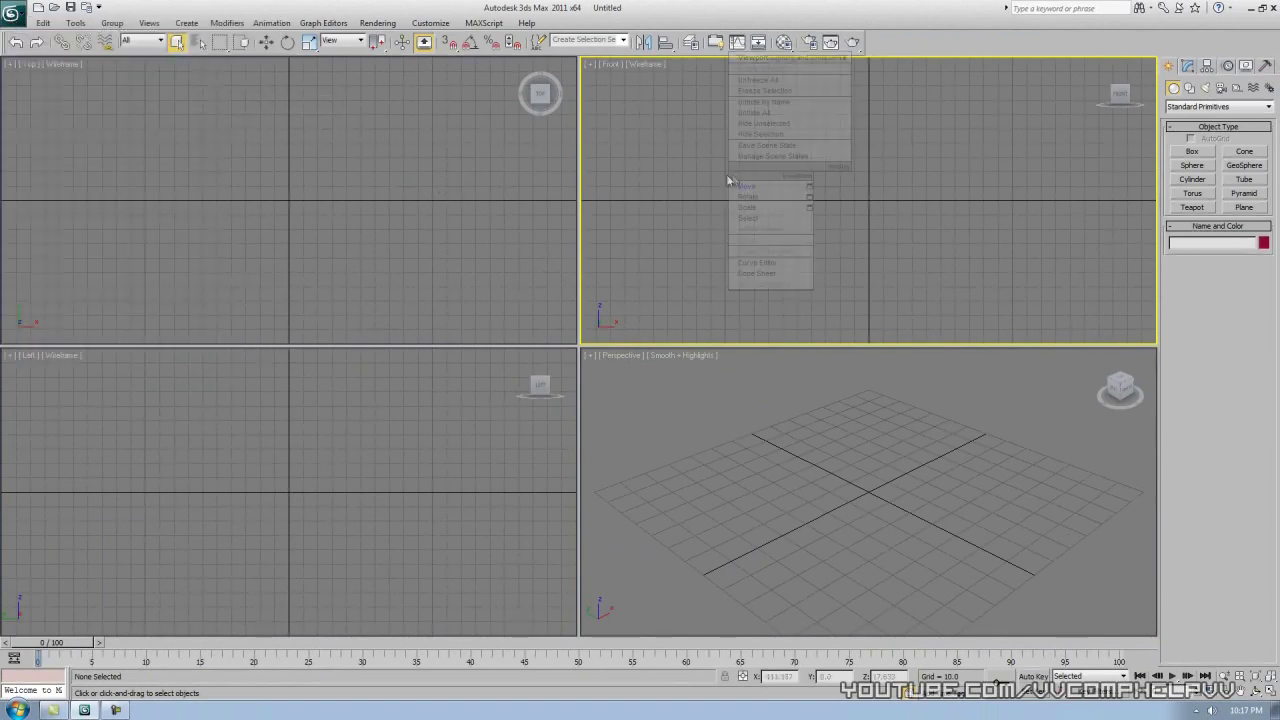
click(334, 449)
click(740, 440)
click(740, 282)
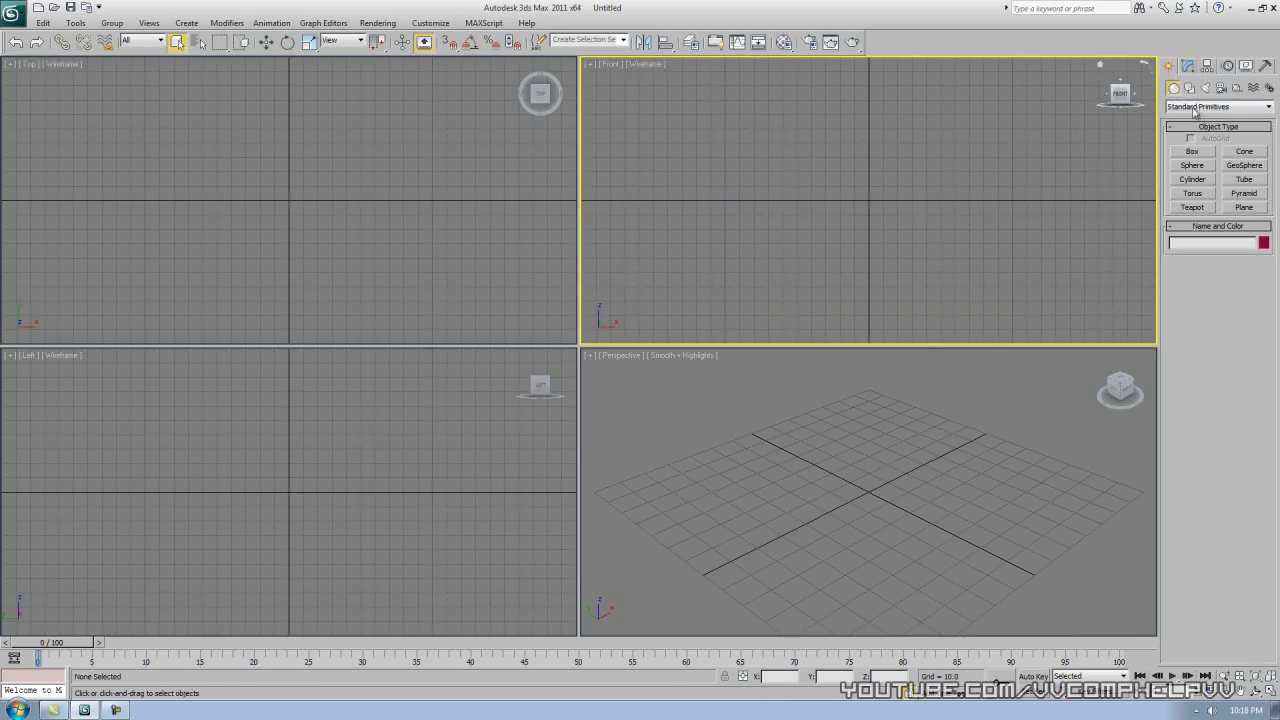
Create a standard primitive box in the Top viewport, about 138 long, 203 wide and 51 high, centred near the origin.
click(1240, 108)
click(1186, 117)
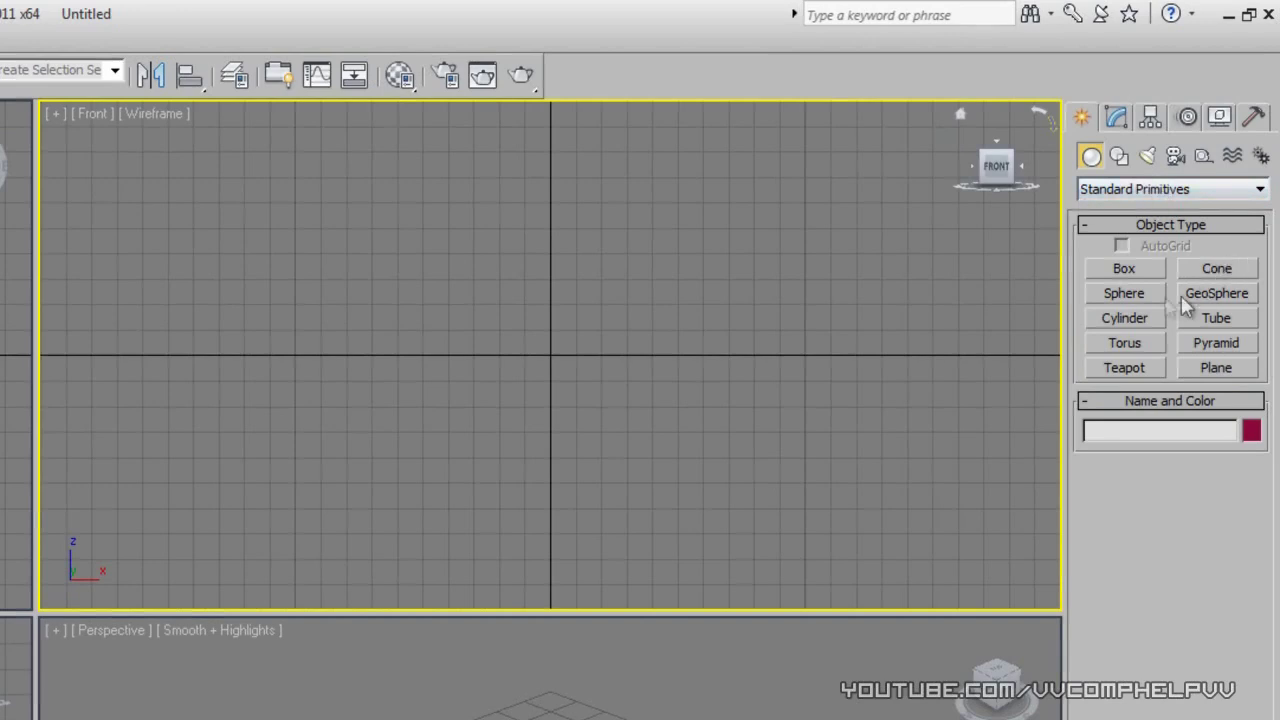
click(1134, 270)
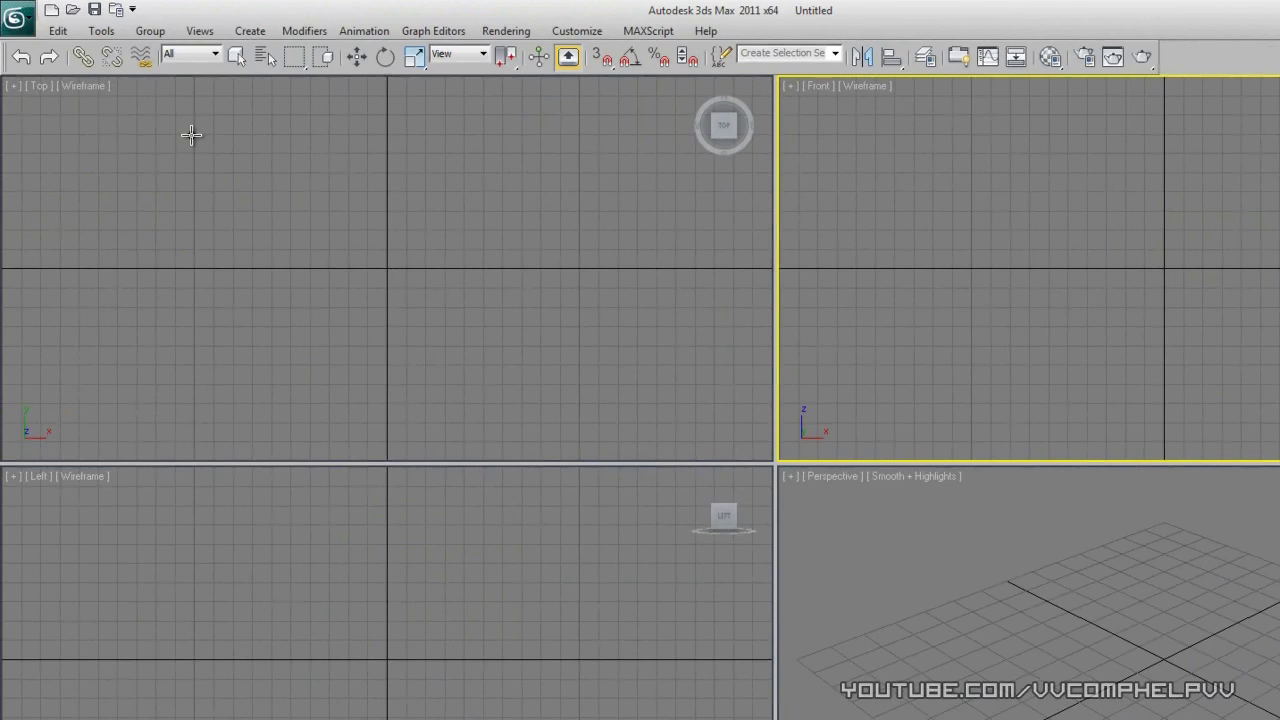
drag(191, 135, 582, 400)
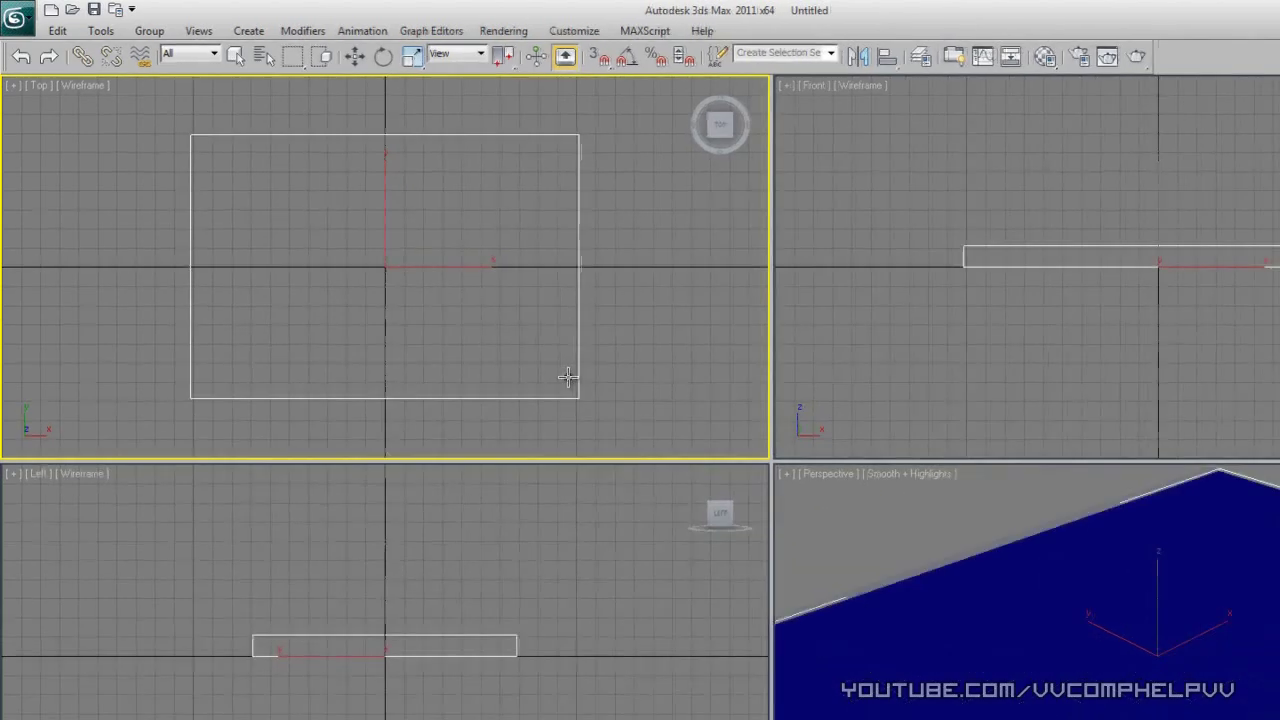
click(568, 320)
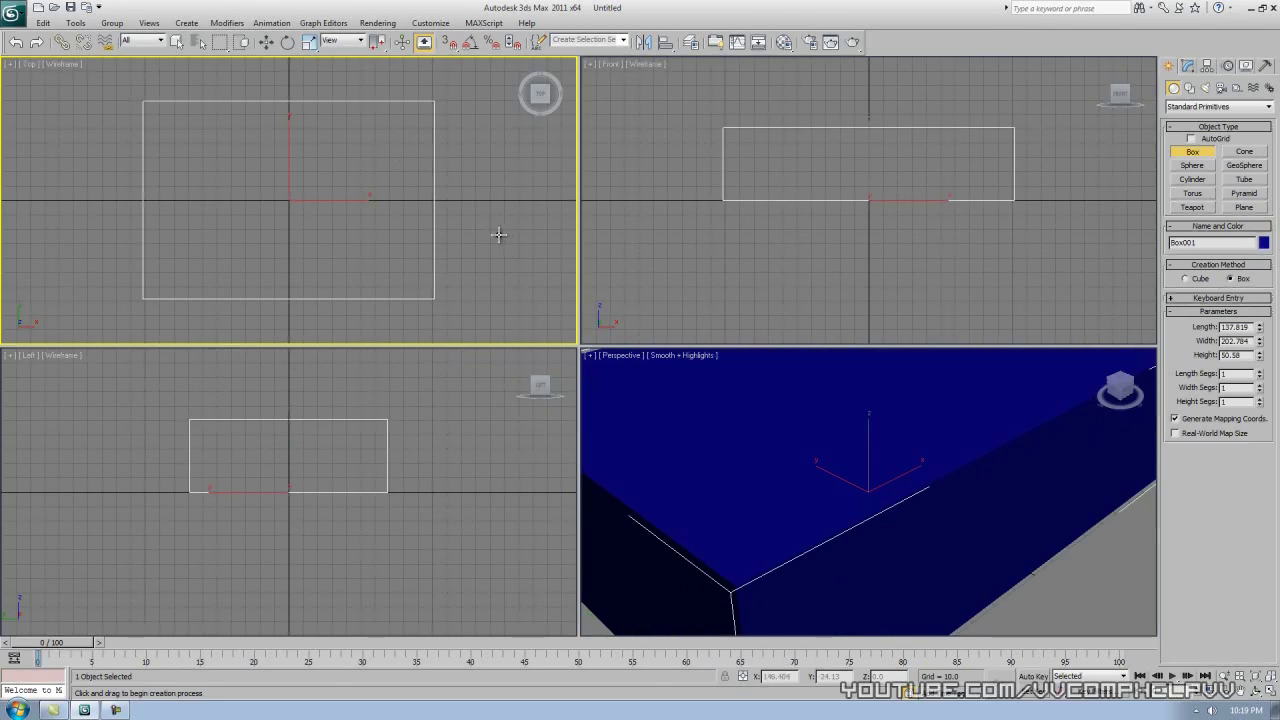
Frame the box in all viewports and examine its edges and corners up close in the Top, Front, Left and Perspective views.
key(z)
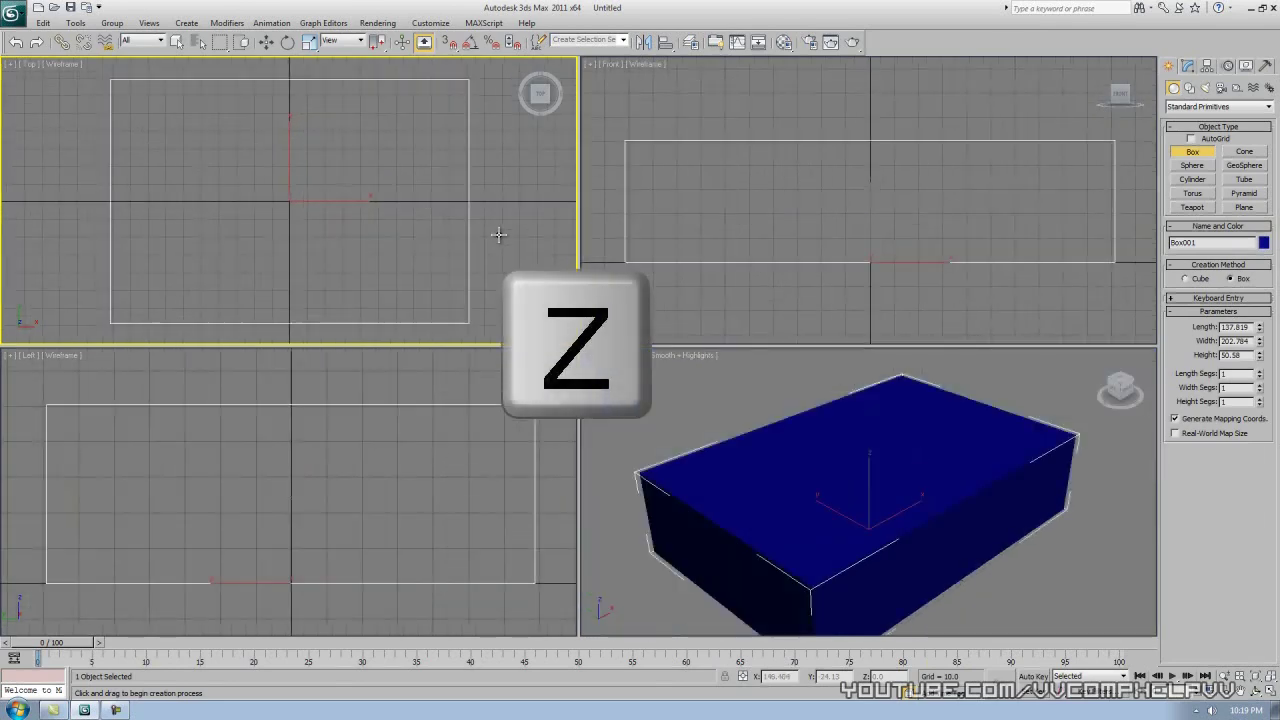
scroll(497, 235, up, 3)
middle_drag(497, 210, 278, 224)
scroll(374, 217, down, 3)
middle_drag(629, 215, 908, 169)
middle_drag(332, 529, 402, 535)
scroll(426, 457, up, 3)
middle_drag(715, 498, 1023, 554)
scroll(797, 489, up, 5)
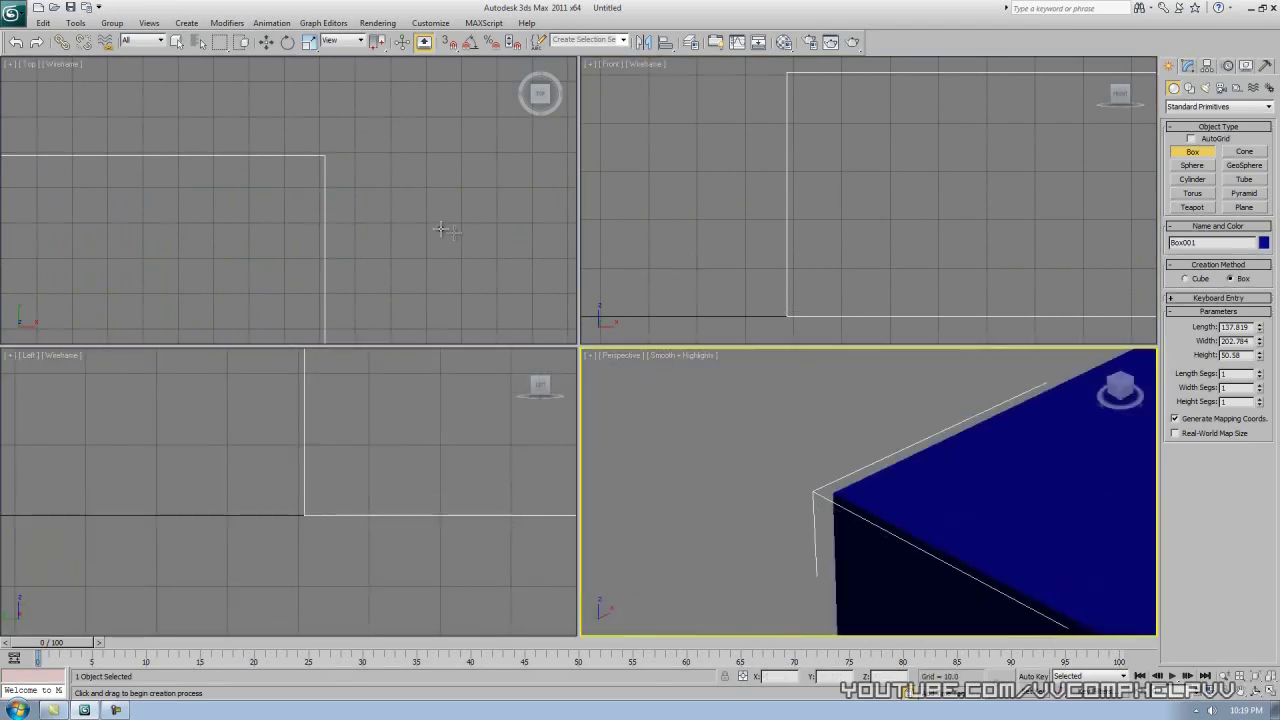
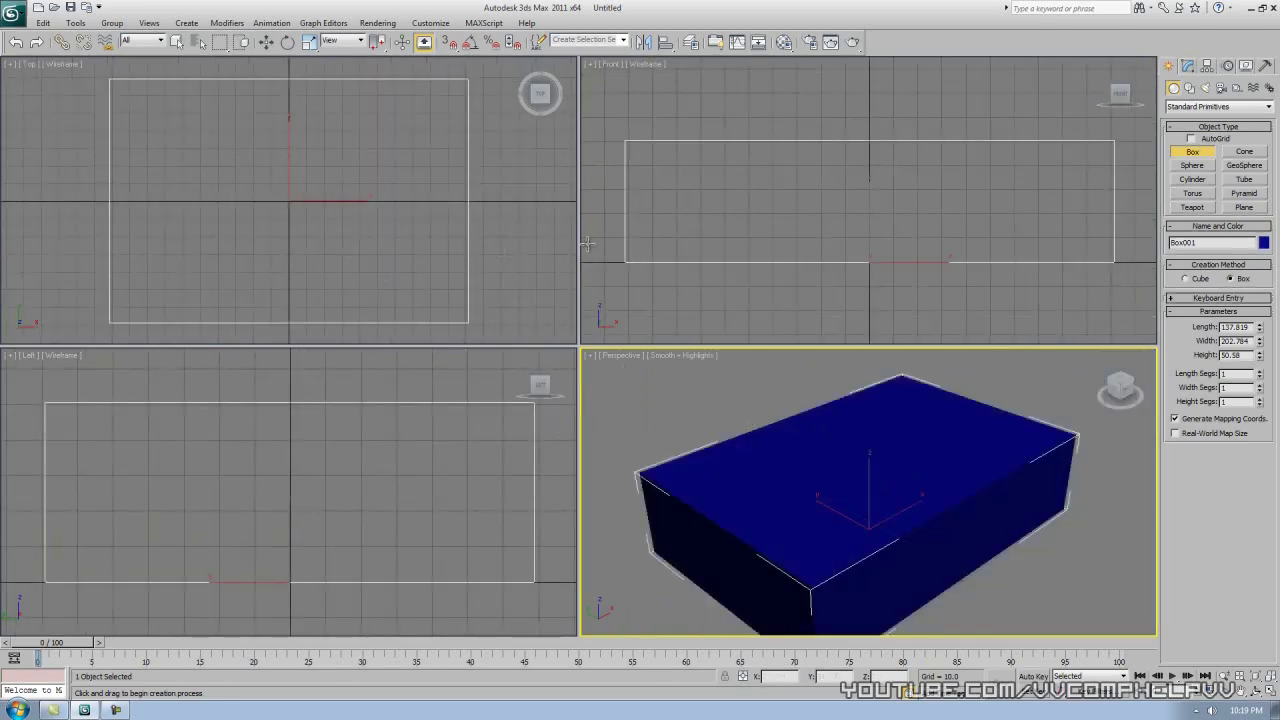
Resize the new box to about 118.5 long, 170.3 wide and 42.5 high and finish box creation.
click(906, 423)
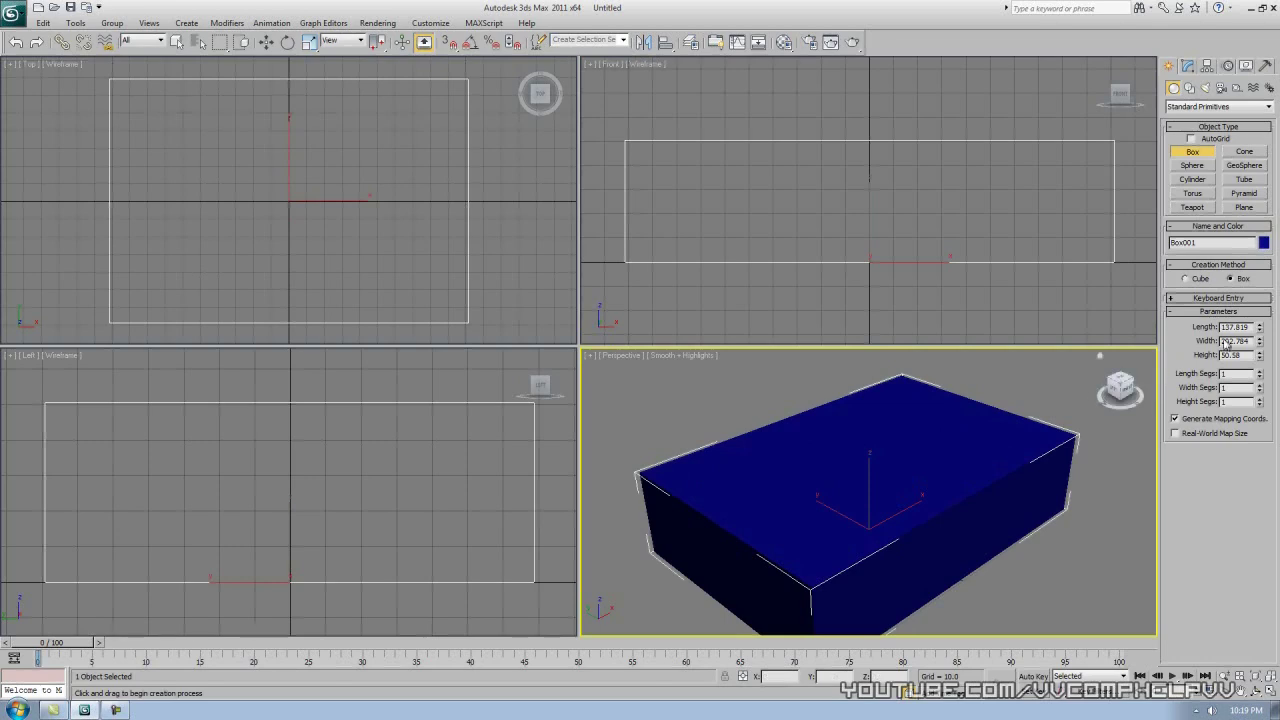
drag(1258, 328, 1262, 368)
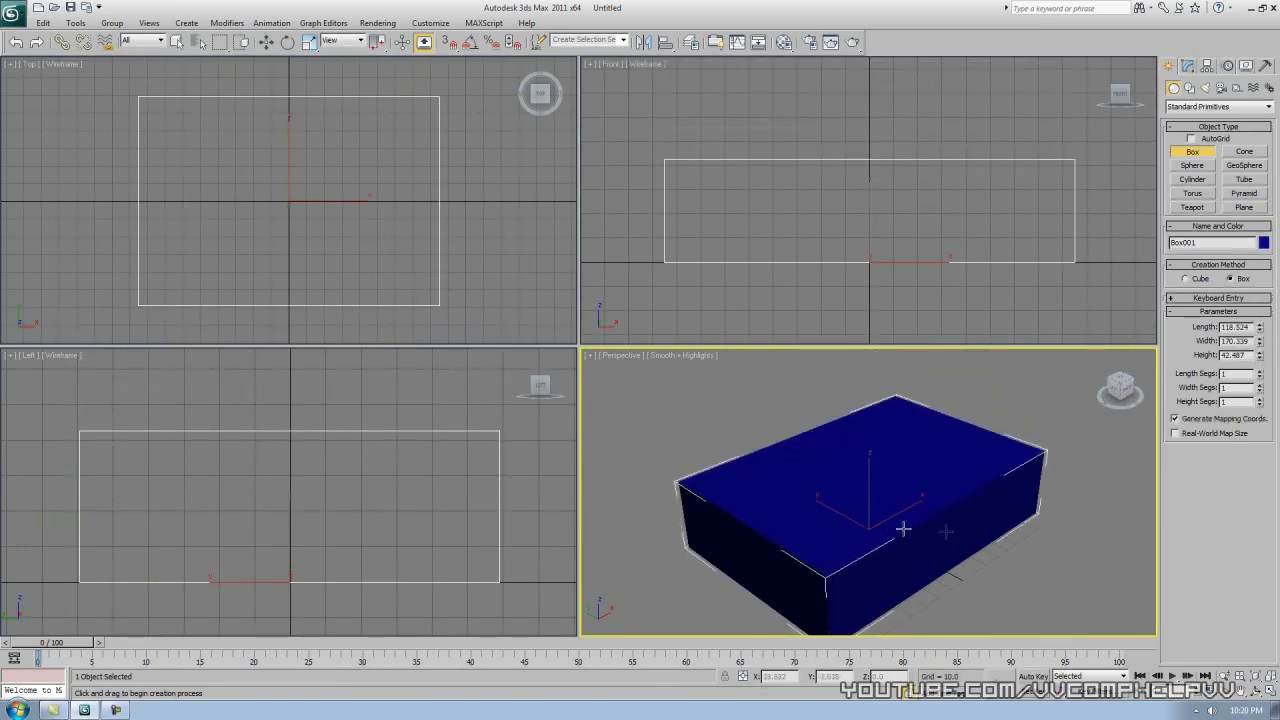
right_click(1034, 563)
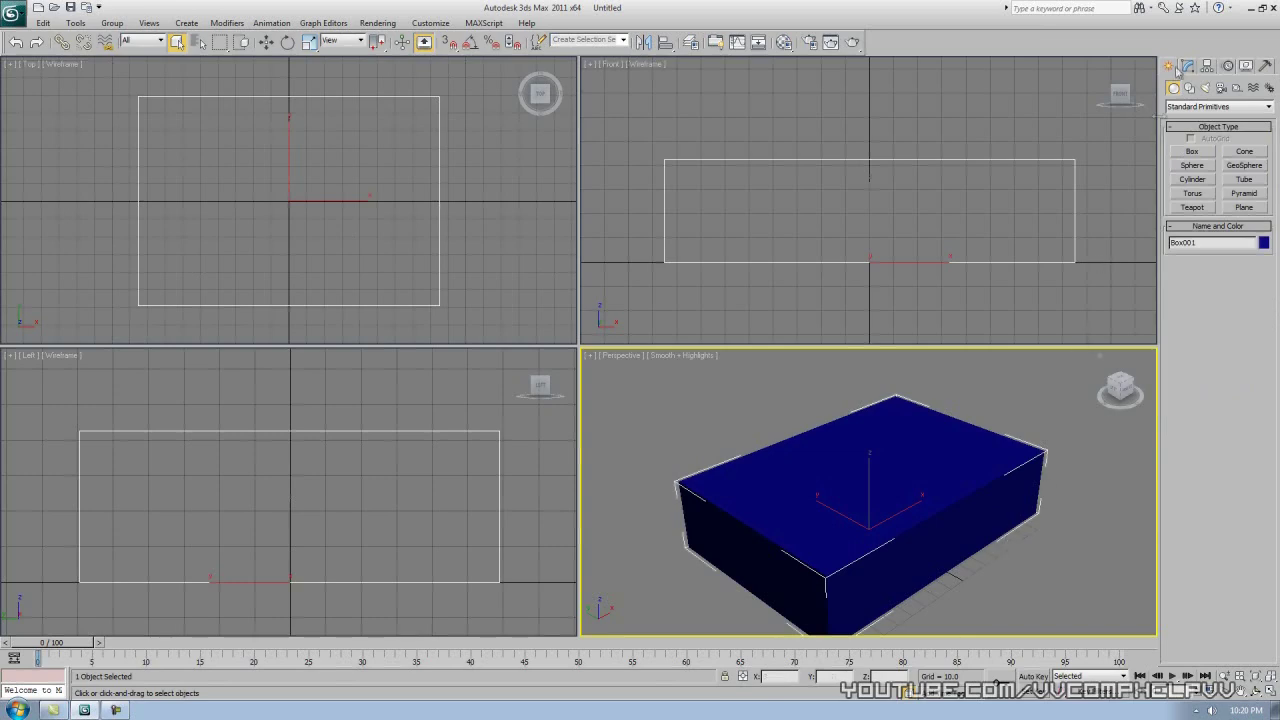
right_click(1089, 436)
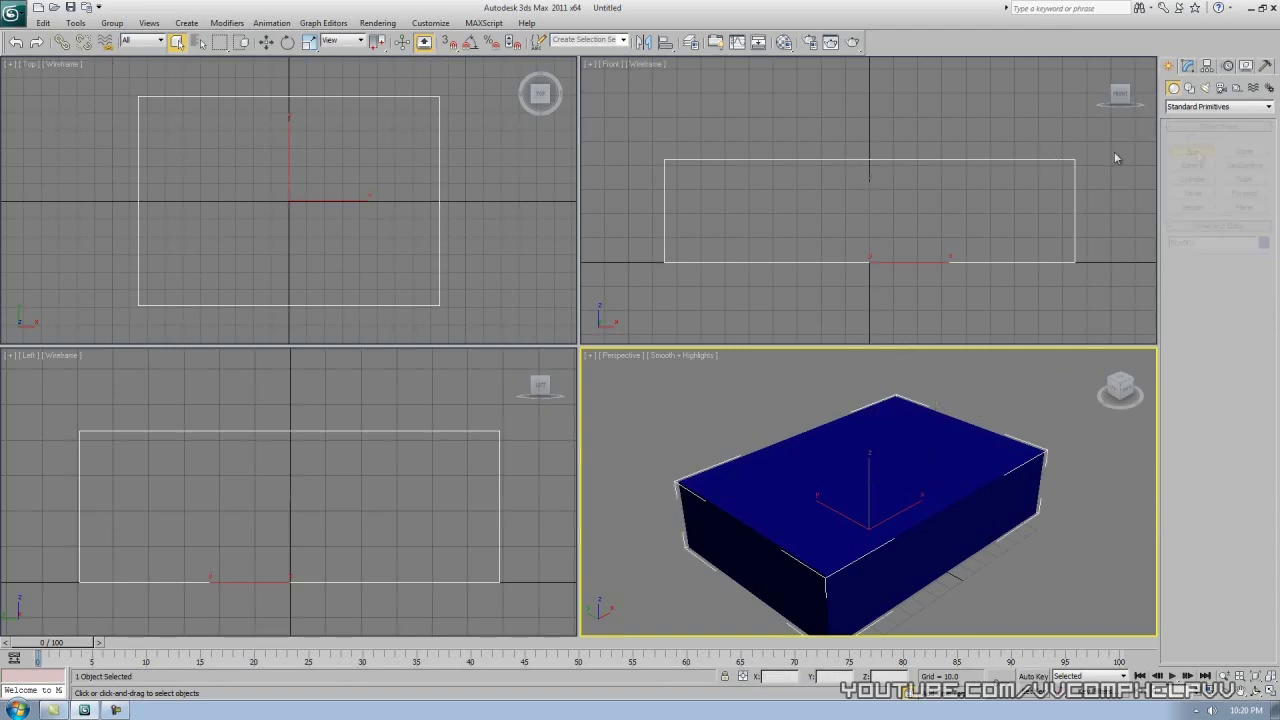
Create two boxes inside the first in the Top viewport, about 77 by 117 by 40 and 41 by 69 by 48.
click(1192, 151)
drag(177, 139, 385, 274)
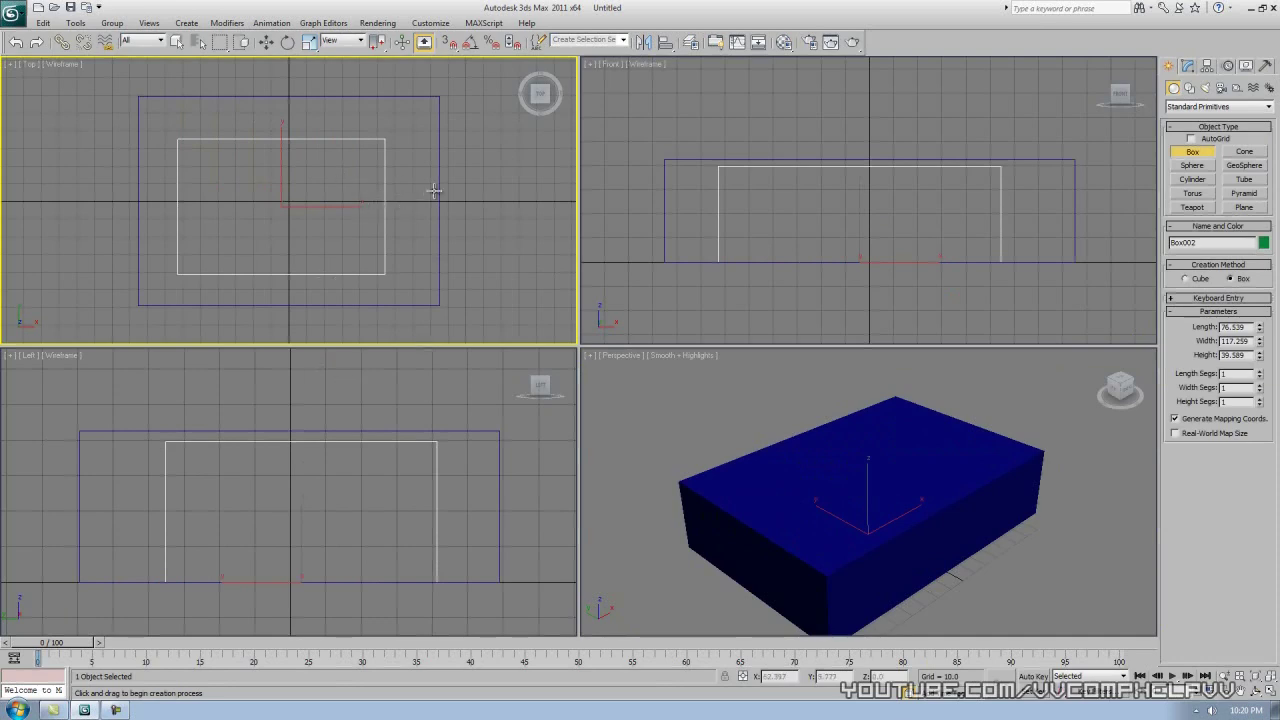
drag(226, 180, 347, 251)
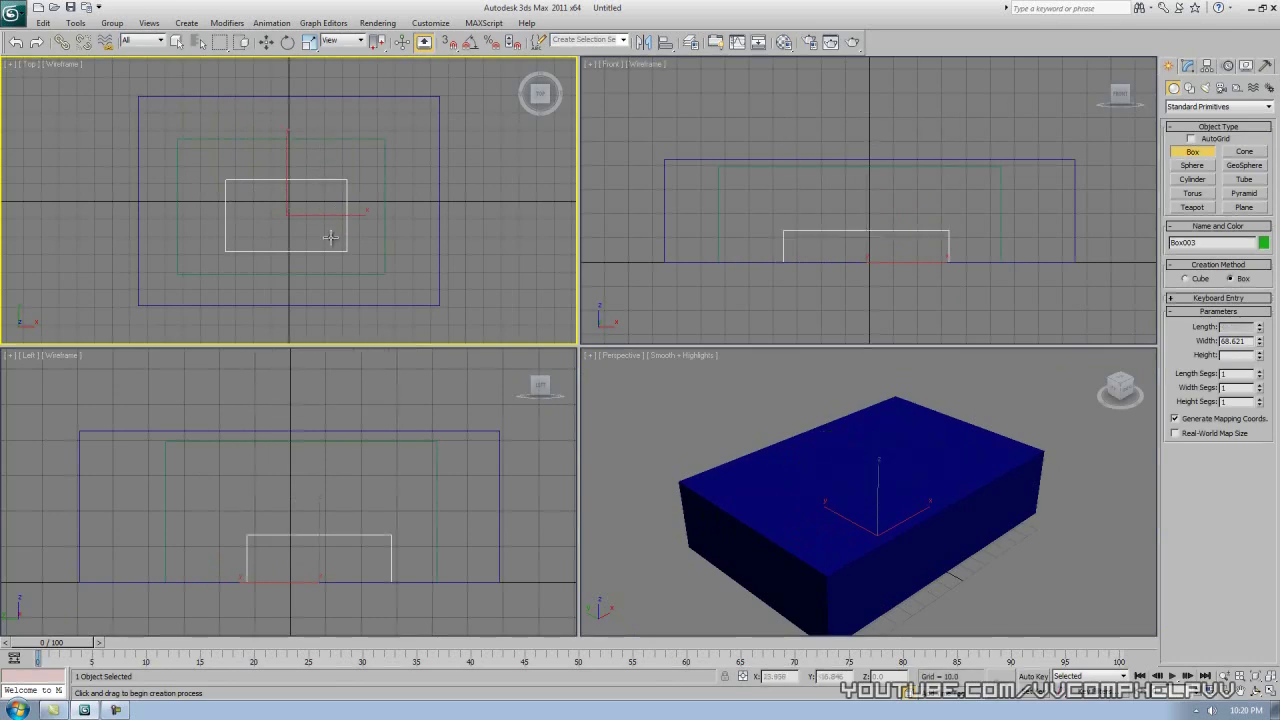
click(325, 167)
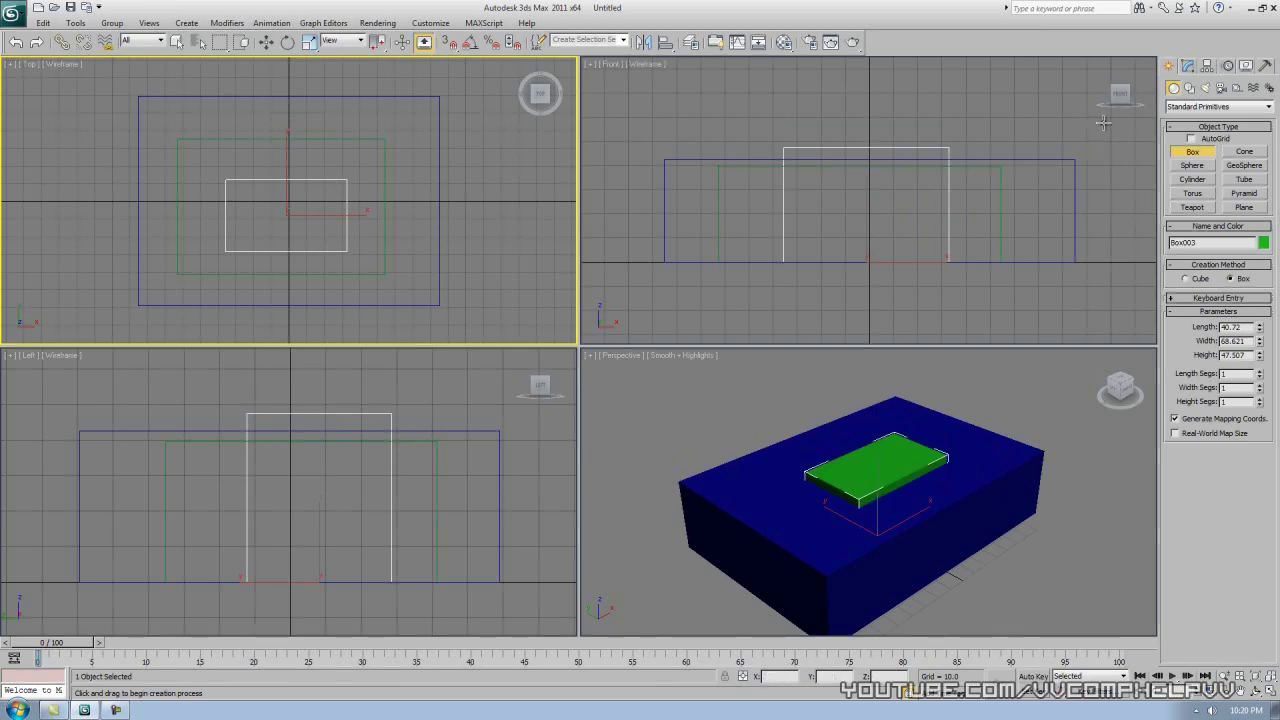
right_click(500, 209)
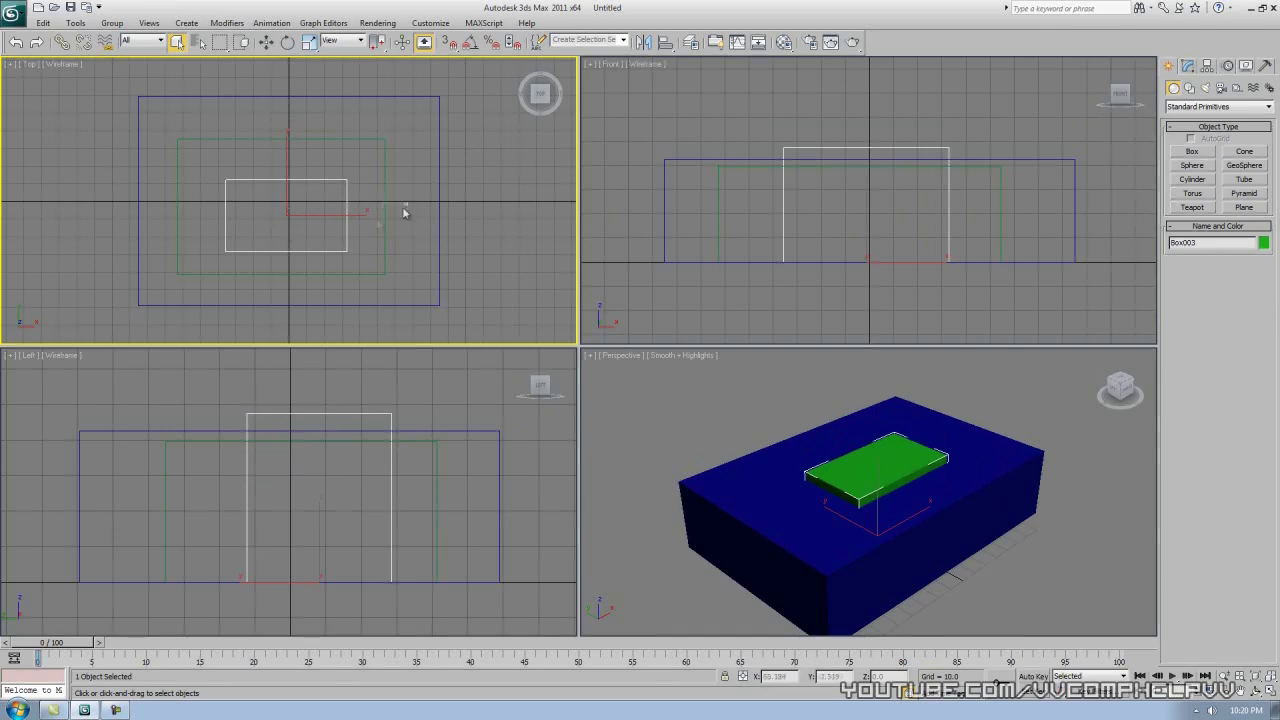
Delete the two smaller inner boxes and select the large blue box.
ctrl+click(309, 232)
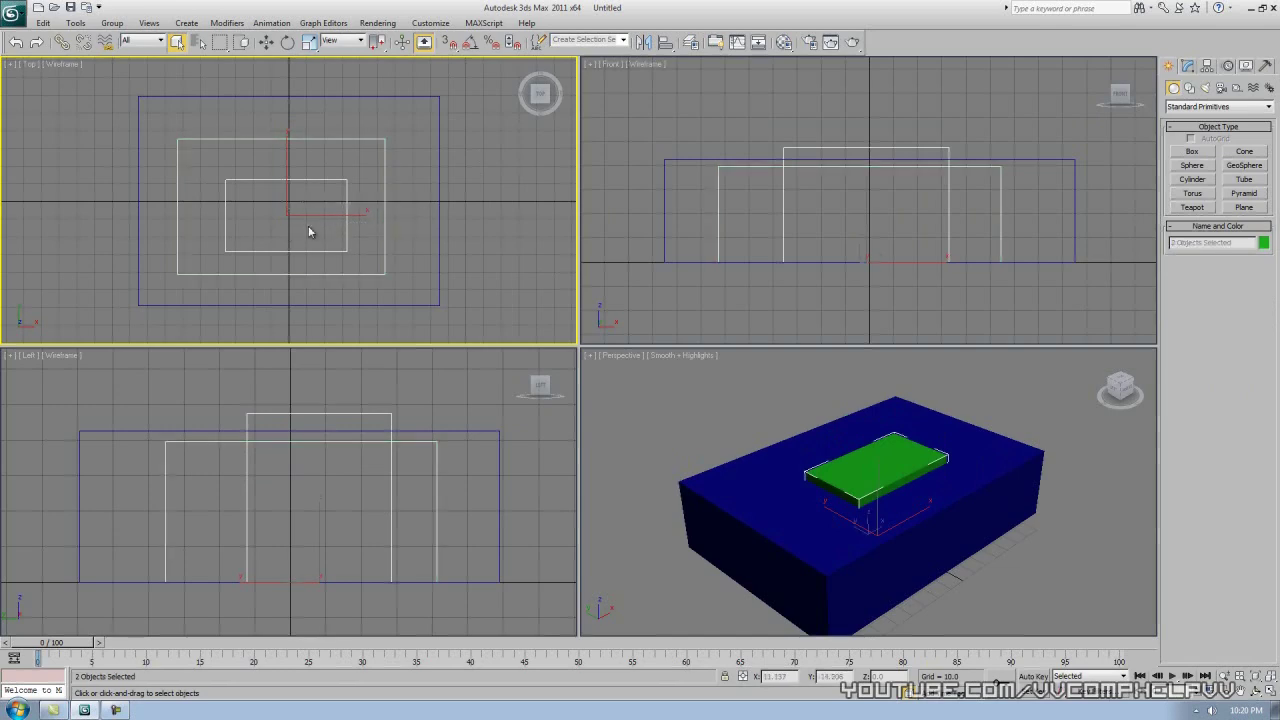
key(Delete)
click(386, 200)
middle_drag(985, 573, 980, 545)
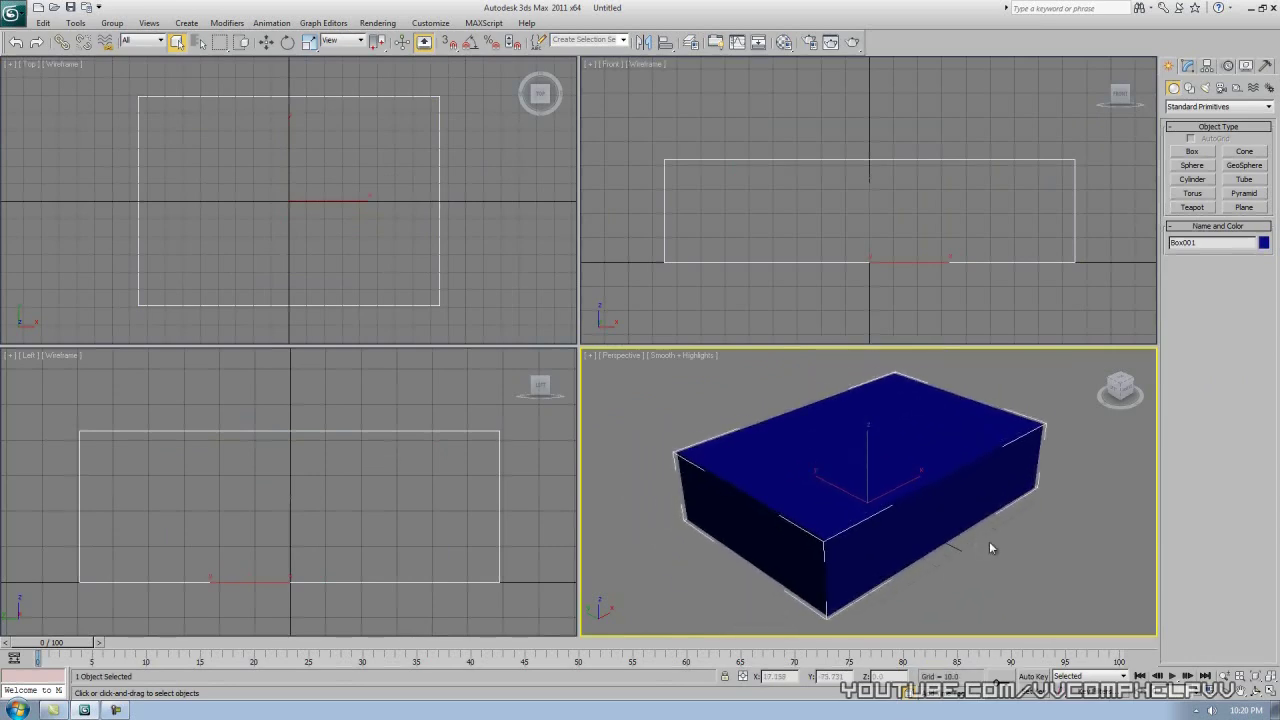
Open the large box's parameters for modification, try adjusting its height and examine it in the Perspective viewport.
click(1187, 66)
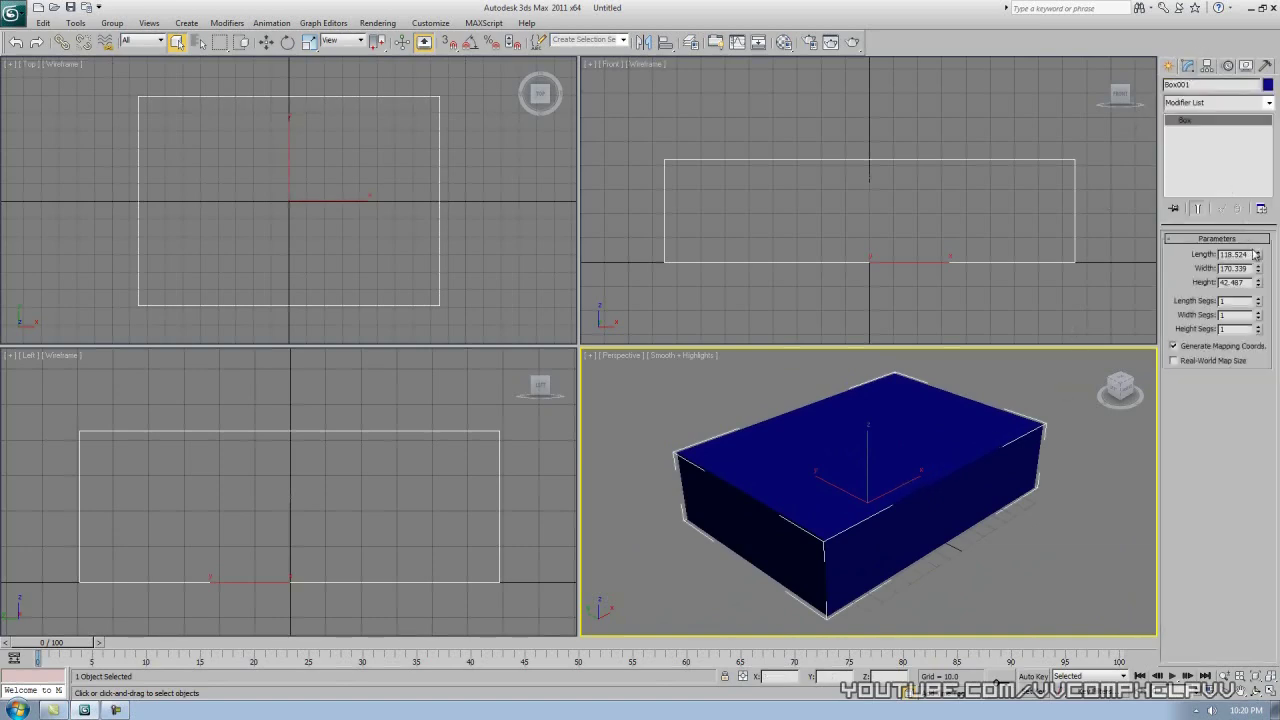
mouse_move(1260, 287)
mouse_down()
mouse_move(1260, 235)
mouse_move(1260, 305)
mouse_move(1260, 235)
mouse_move(1260, 295)
mouse_move(1263, 248)
mouse_move(1268, 270)
mouse_up()
alt+middle_drag(871, 533, 1042, 455)
key(shift+z)
key(shift+z)
alt+middle_drag(900, 475, 916, 510)
alt+middle_drag(803, 451, 888, 535)
Display edged faces in the Perspective viewport and set the box's length segments to 3.
mouse_move(1258, 302)
mouse_down()
mouse_move(1250, 285)
mouse_move(1252, 303)
mouse_up()
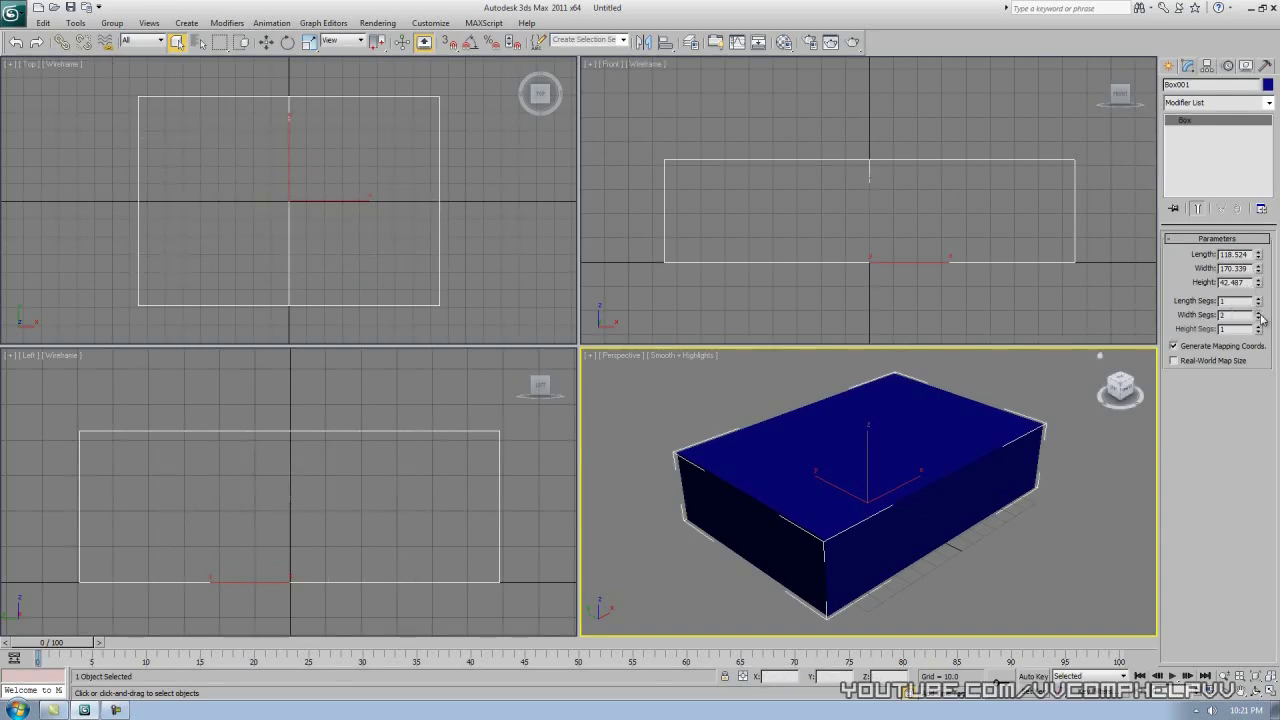
key(F4)
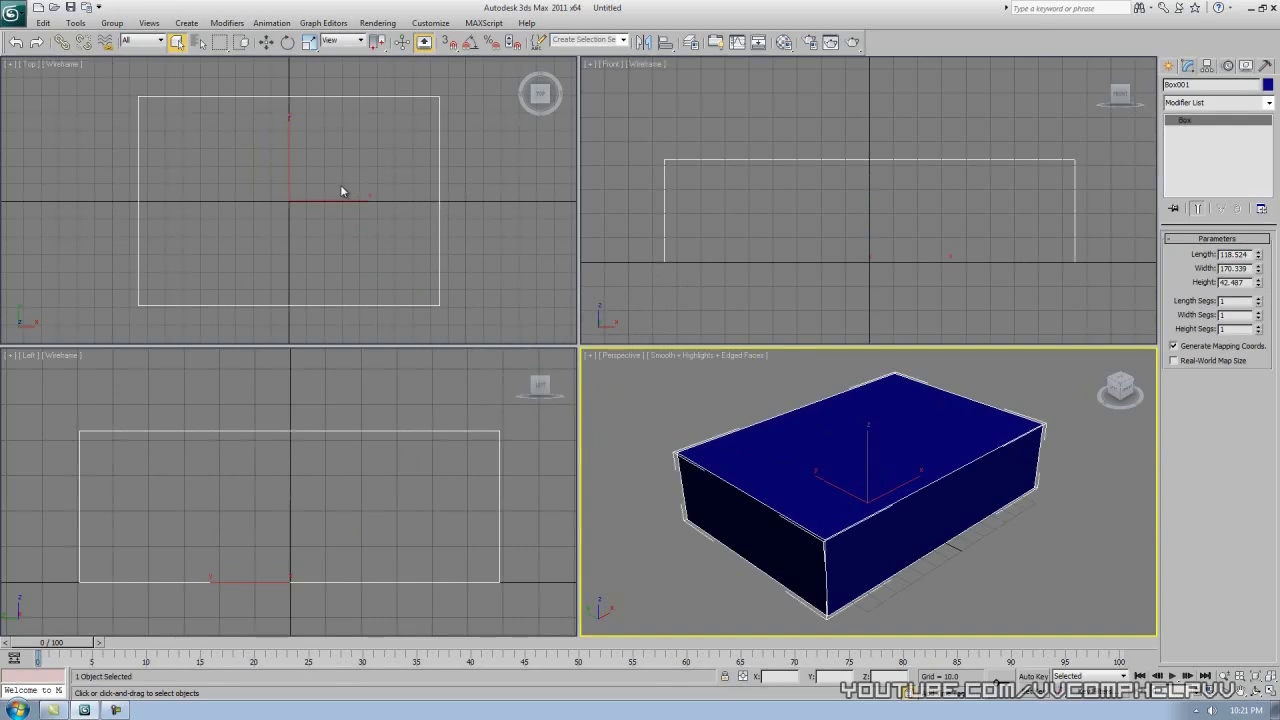
mouse_move(1259, 303)
mouse_down()
mouse_move(1261, 262)
mouse_move(1256, 290)
mouse_up()
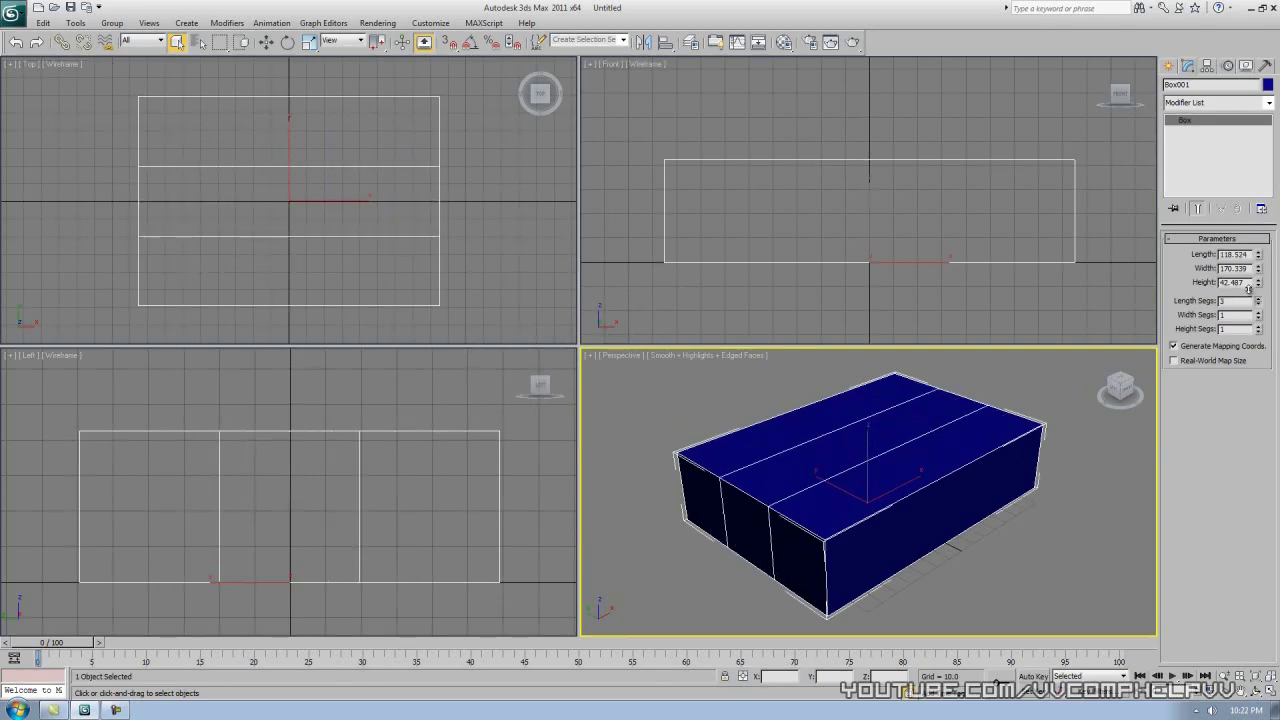
mouse_move(1248, 289)
mouse_down()
mouse_move(1249, 272)
mouse_move(1258, 285)
mouse_up()
Set the box's width segments to 6 and its height segments to 3.
drag(1257, 318, 1257, 283)
drag(1258, 329, 1256, 220)
drag(1240, 688, 1238, 707)
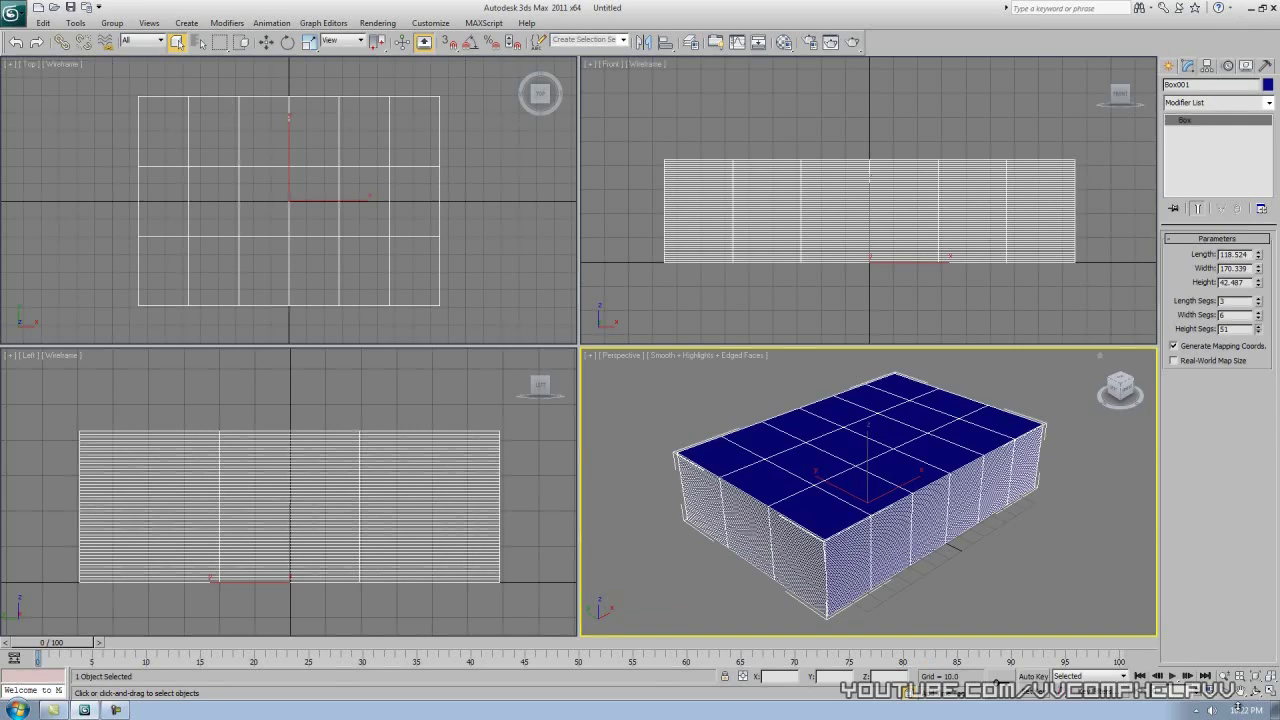
drag(1256, 228, 1257, 150)
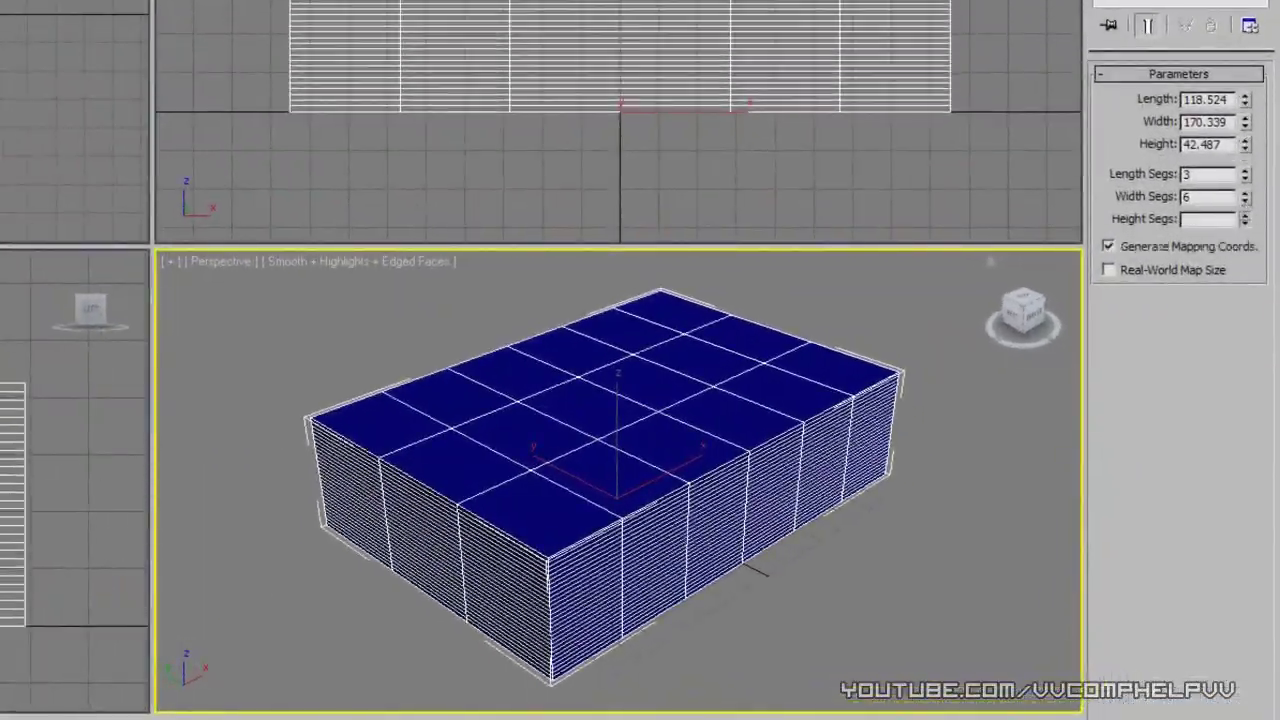
mouse_move(1250, 20)
mouse_down()
mouse_move(1250, 5)
mouse_move(1250, 163)
mouse_move(1250, 15)
mouse_up()
right_click(1250, 15)
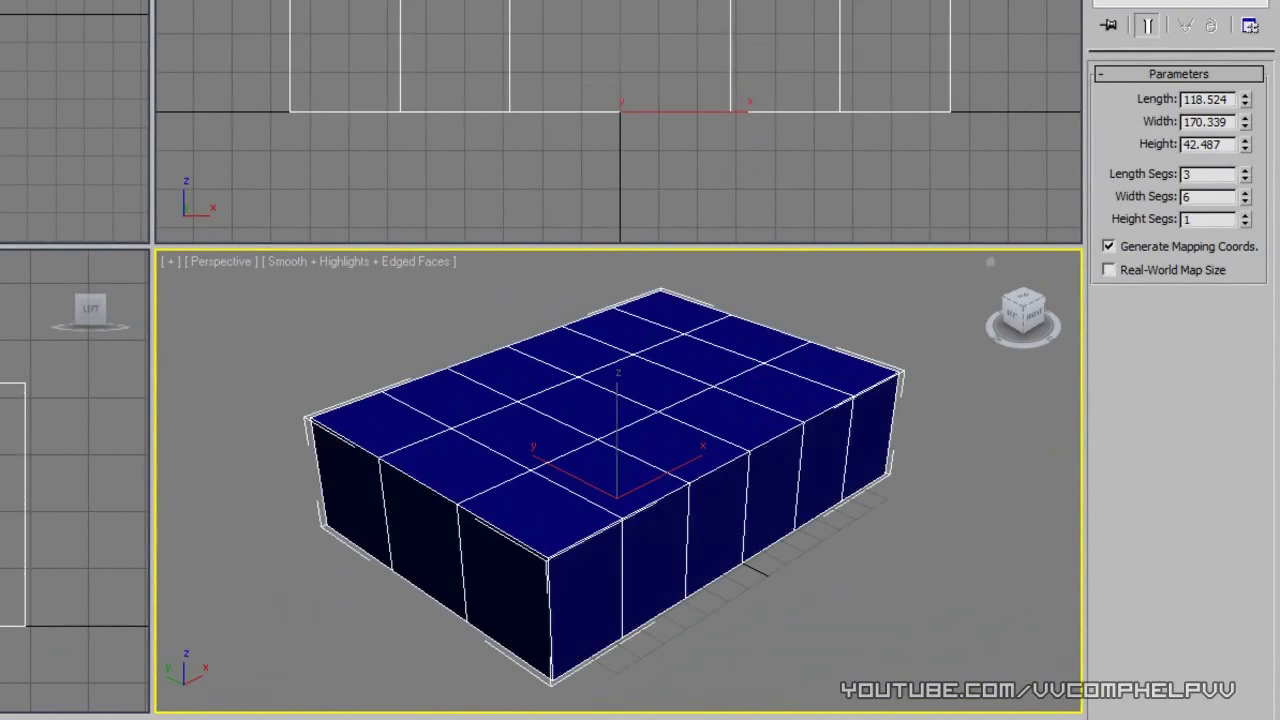
drag(1245, 217, 1247, 200)
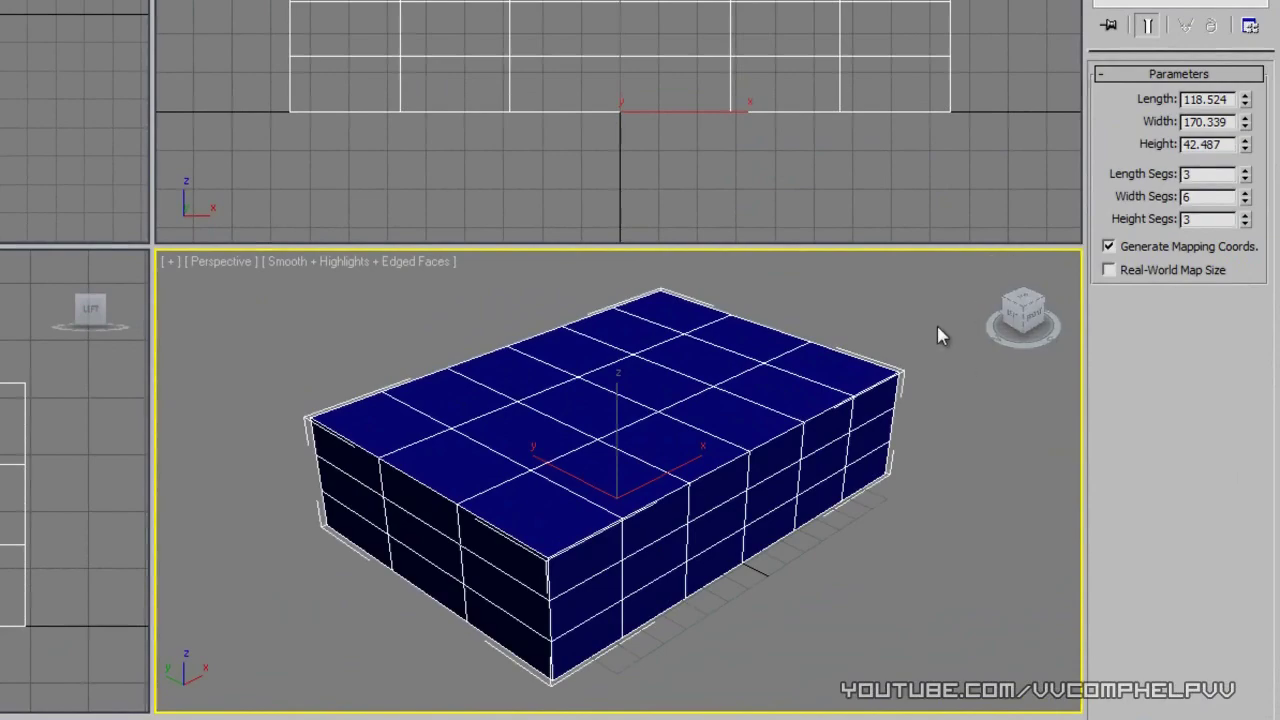
Delete the segmented box and reset the extents of all viewports.
alt+middle_drag(603, 531, 624, 558)
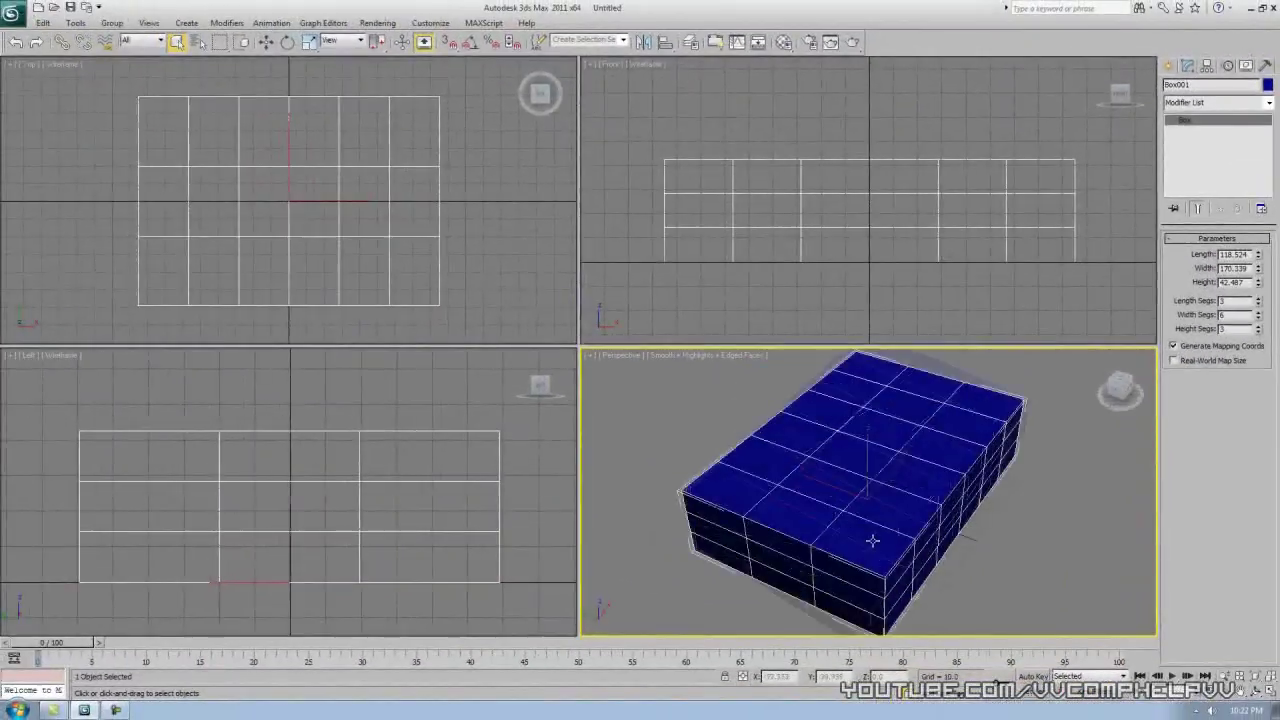
alt+middle_drag(872, 540, 806, 529)
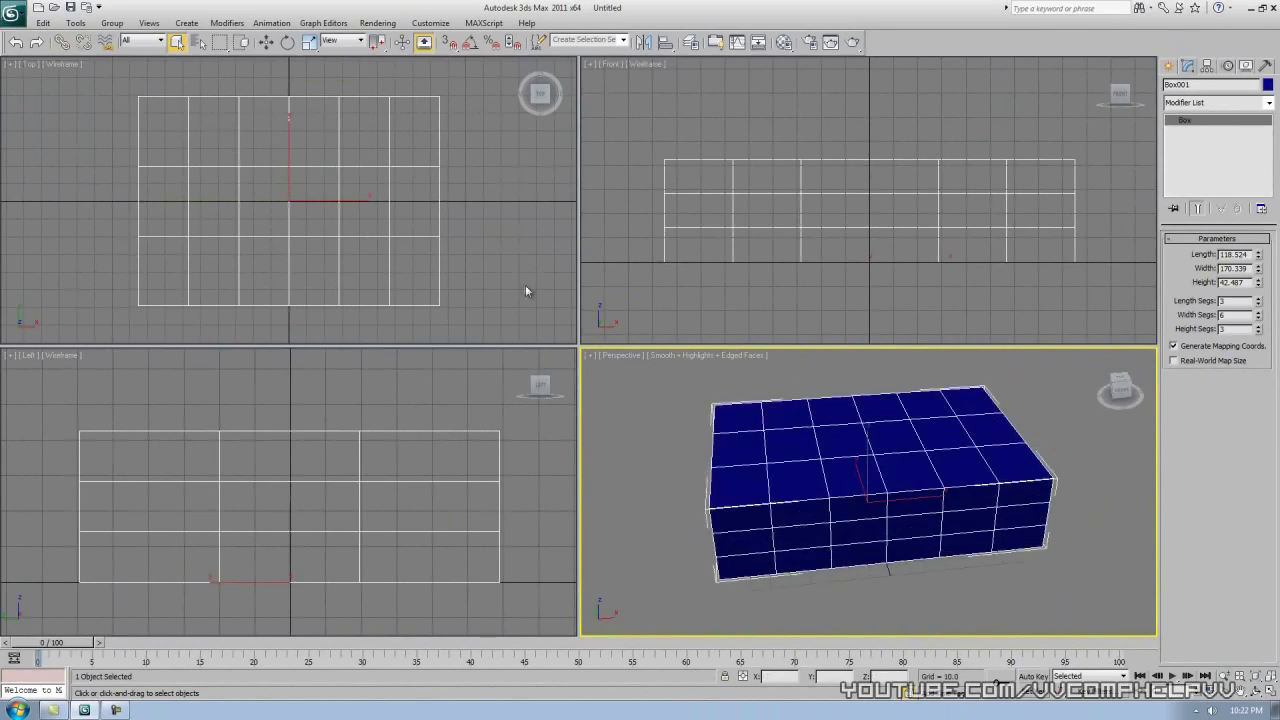
scroll(500, 272, down, 3)
middle_drag(786, 465, 829, 486)
middle_drag(455, 238, 406, 230)
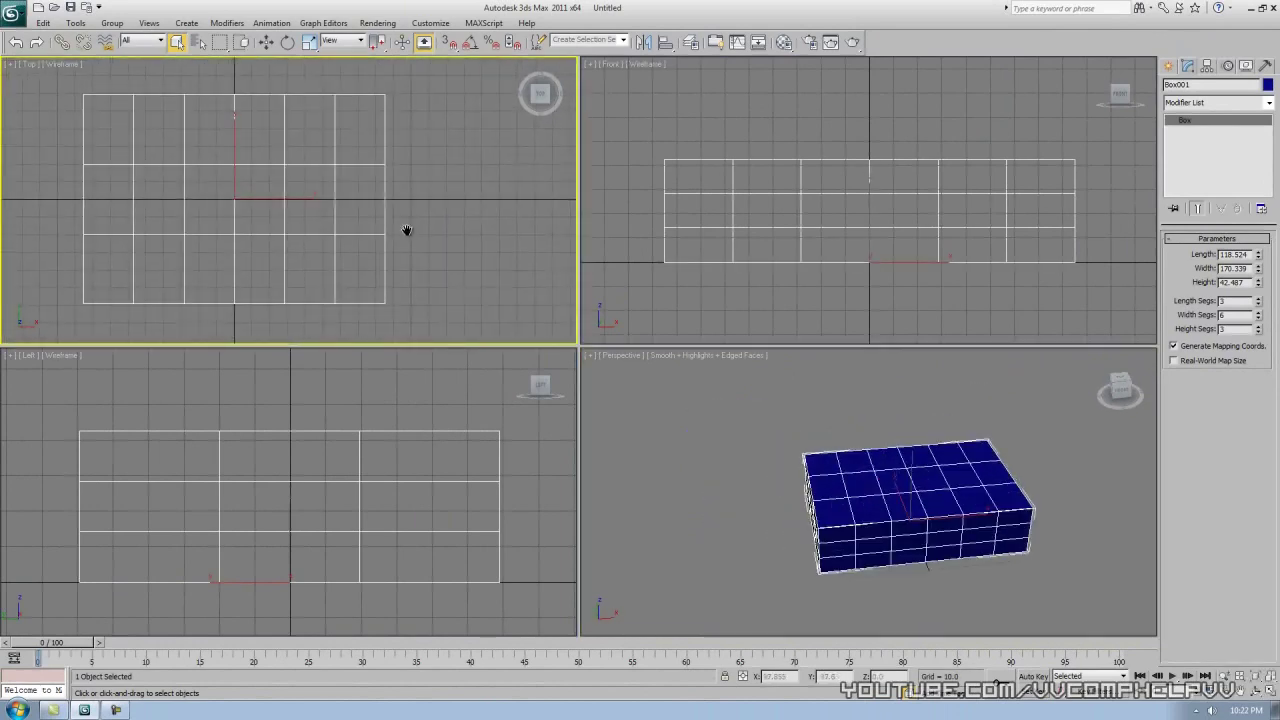
key(Delete)
key(ctrl+shift+z)
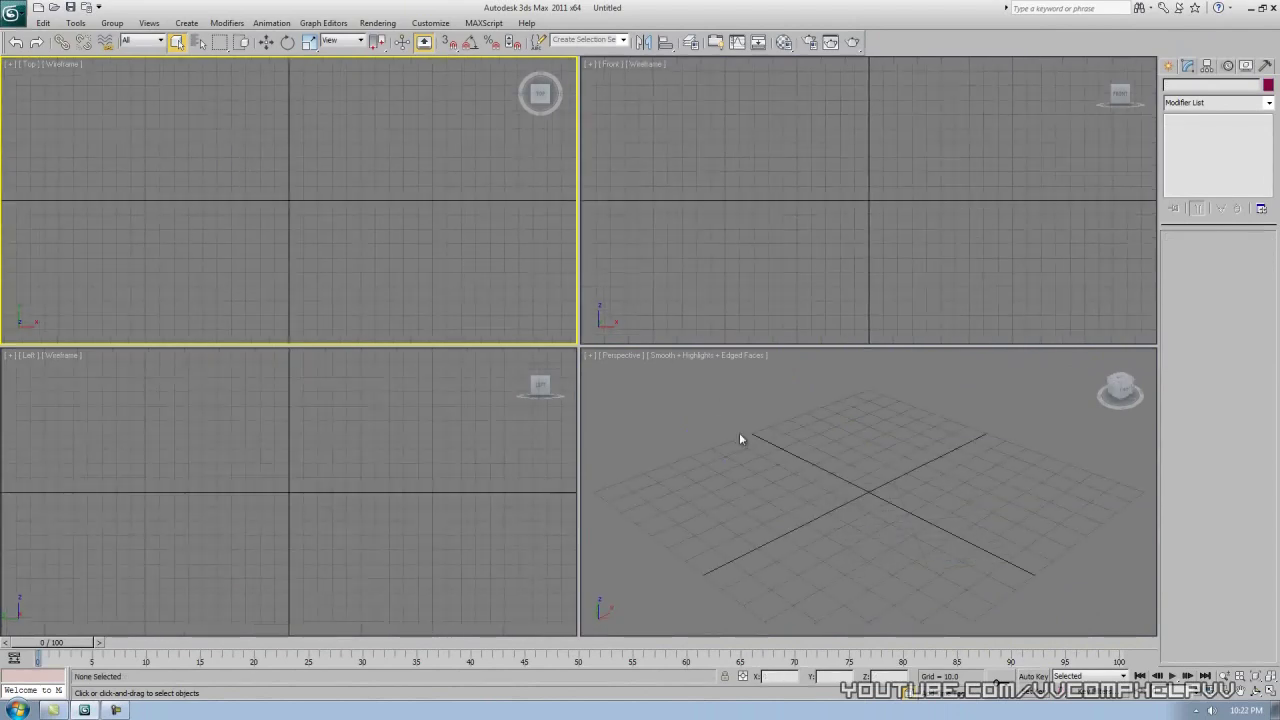
Start creating a new standard primitive box.
click(1175, 63)
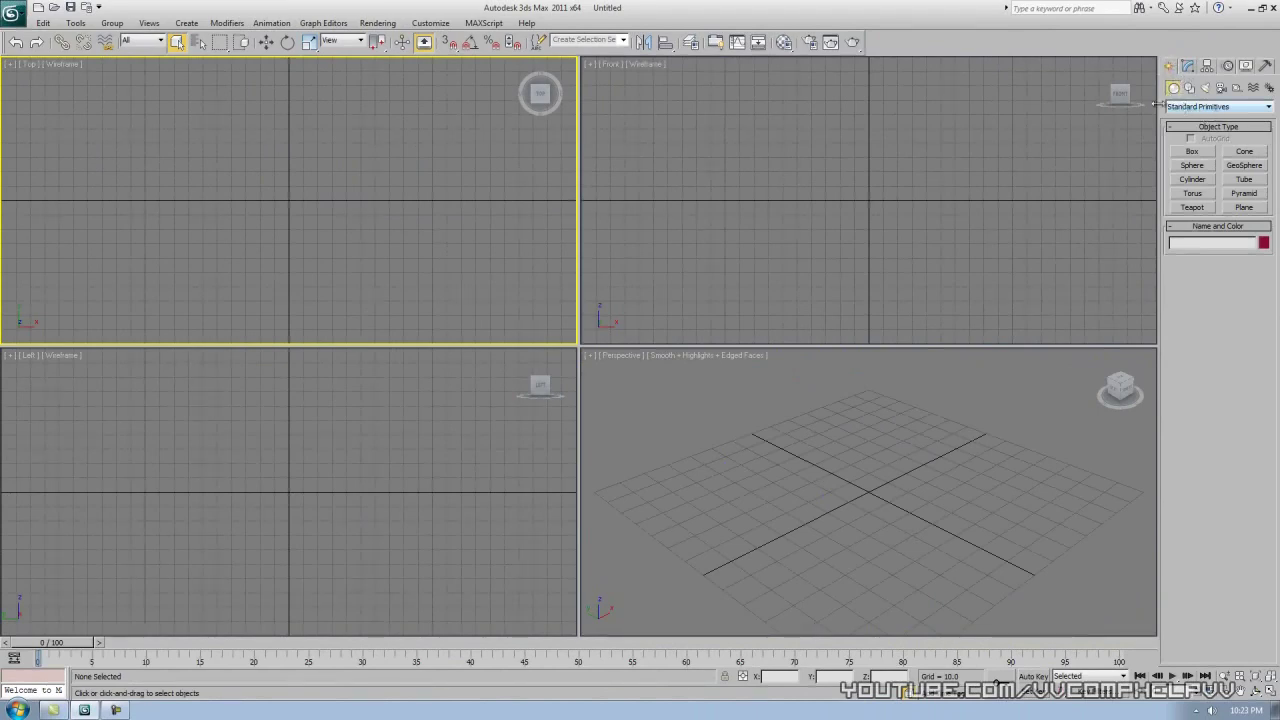
click(1193, 151)
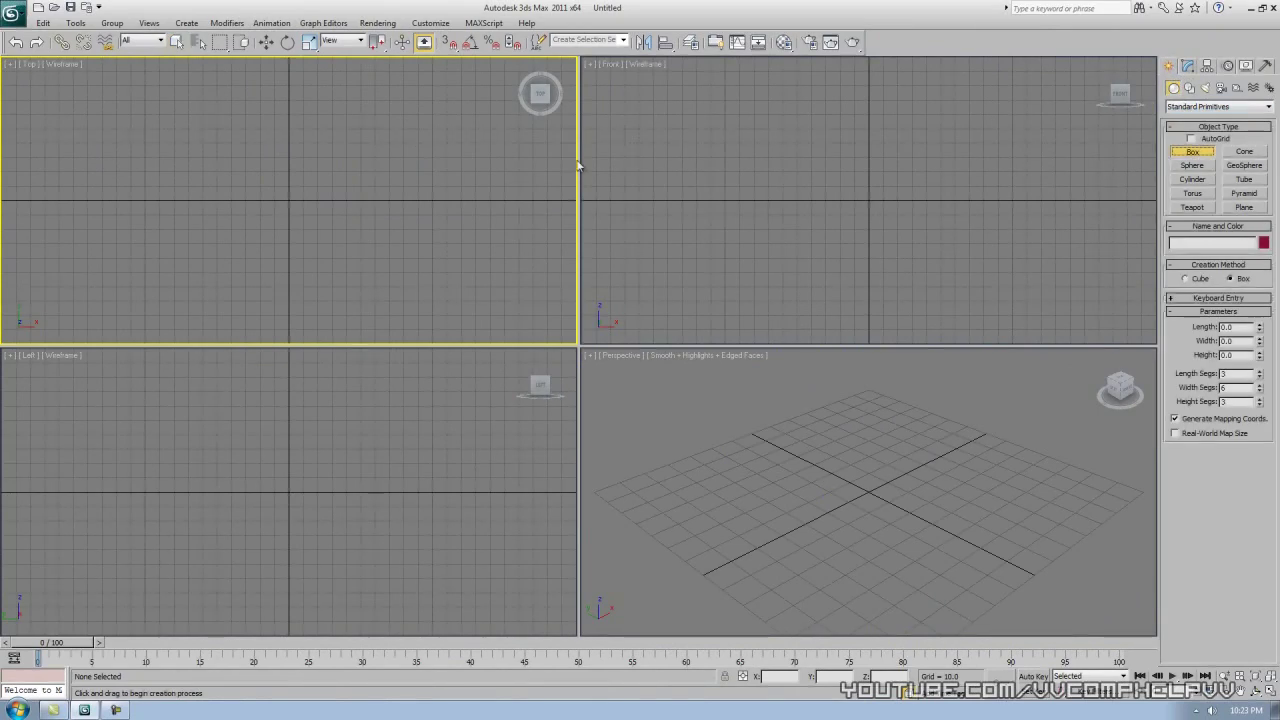
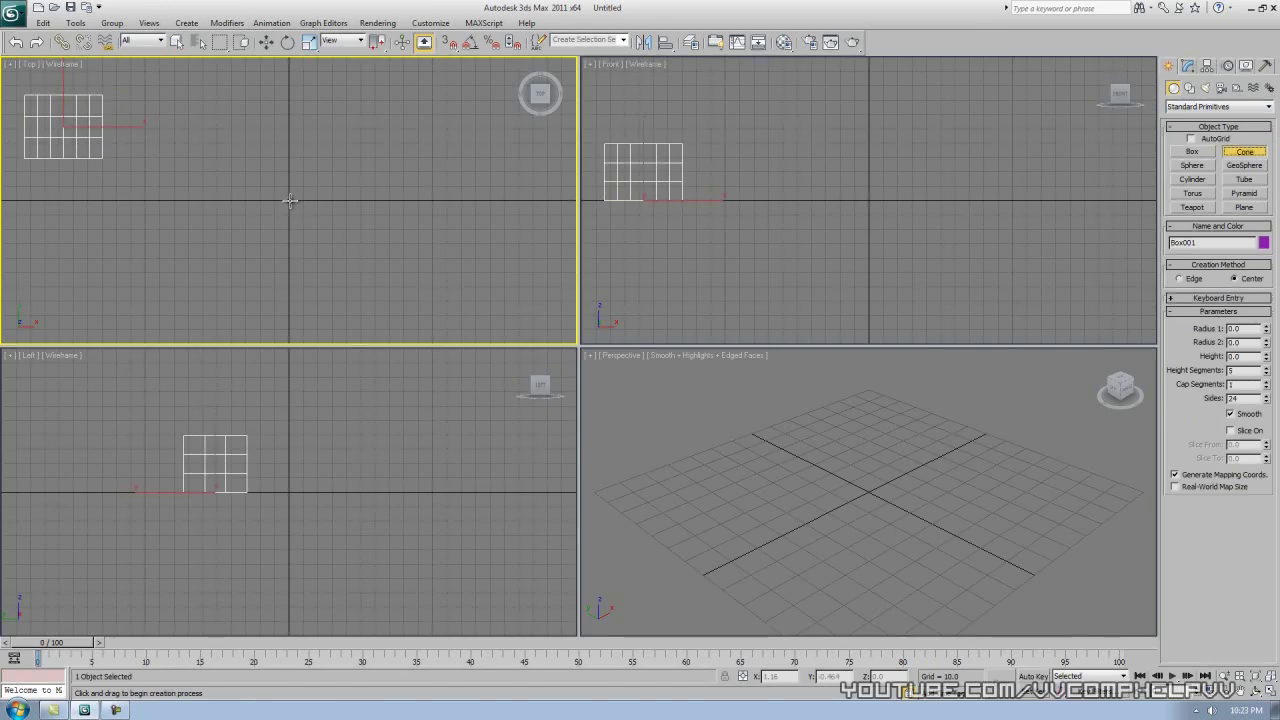
Create two pointed cones in the Top viewport: one at the origin about 27 in radius, one beside it about 19 in radius and 18 high.
drag(288, 200, 311, 170)
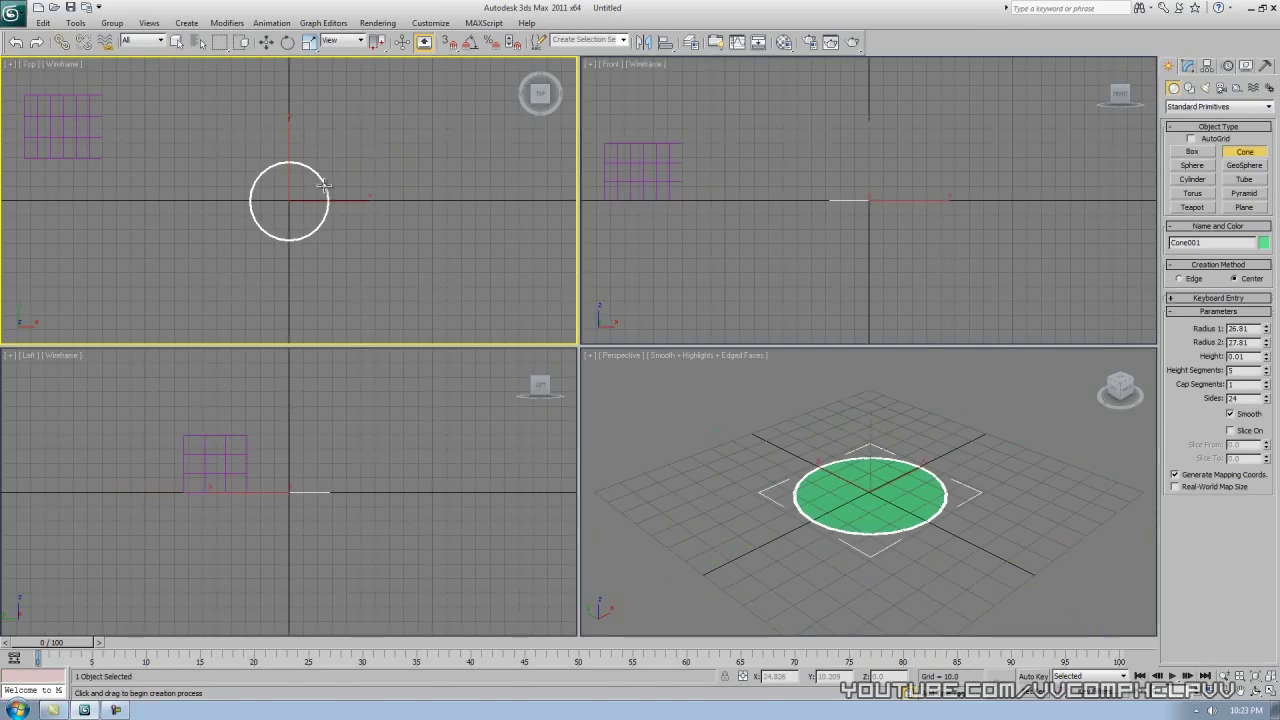
click(311, 110)
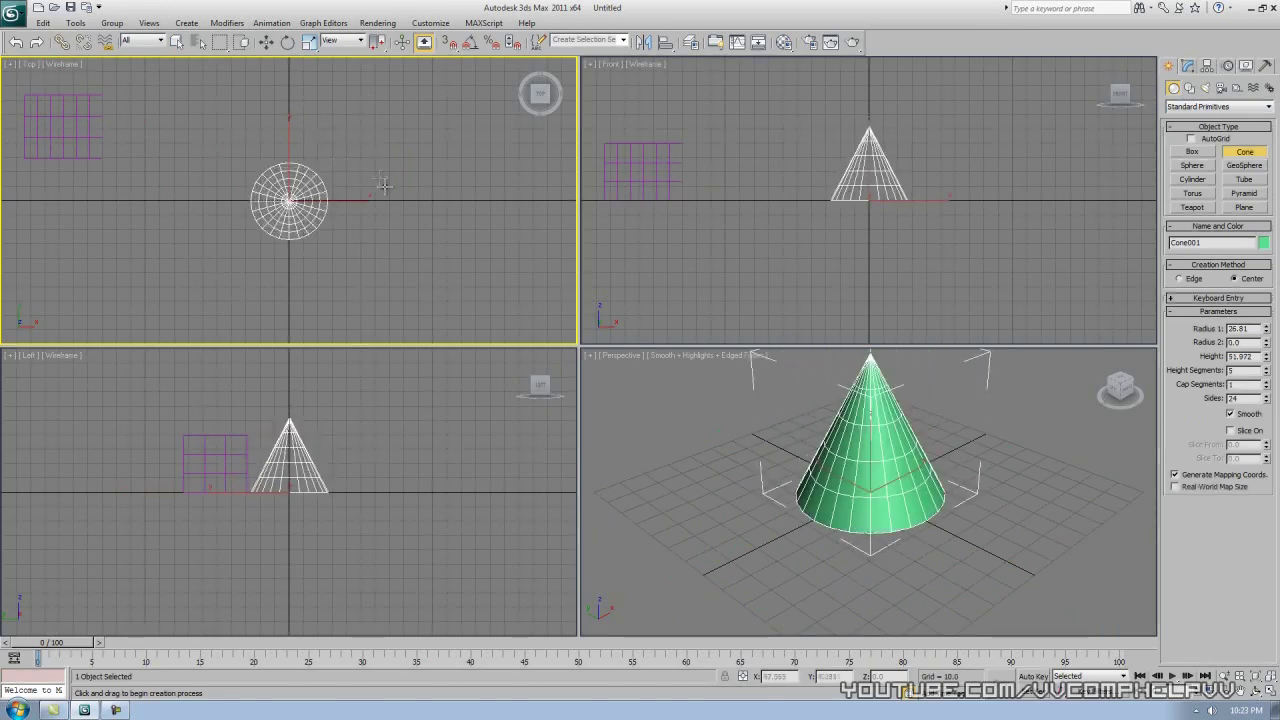
drag(383, 201, 408, 210)
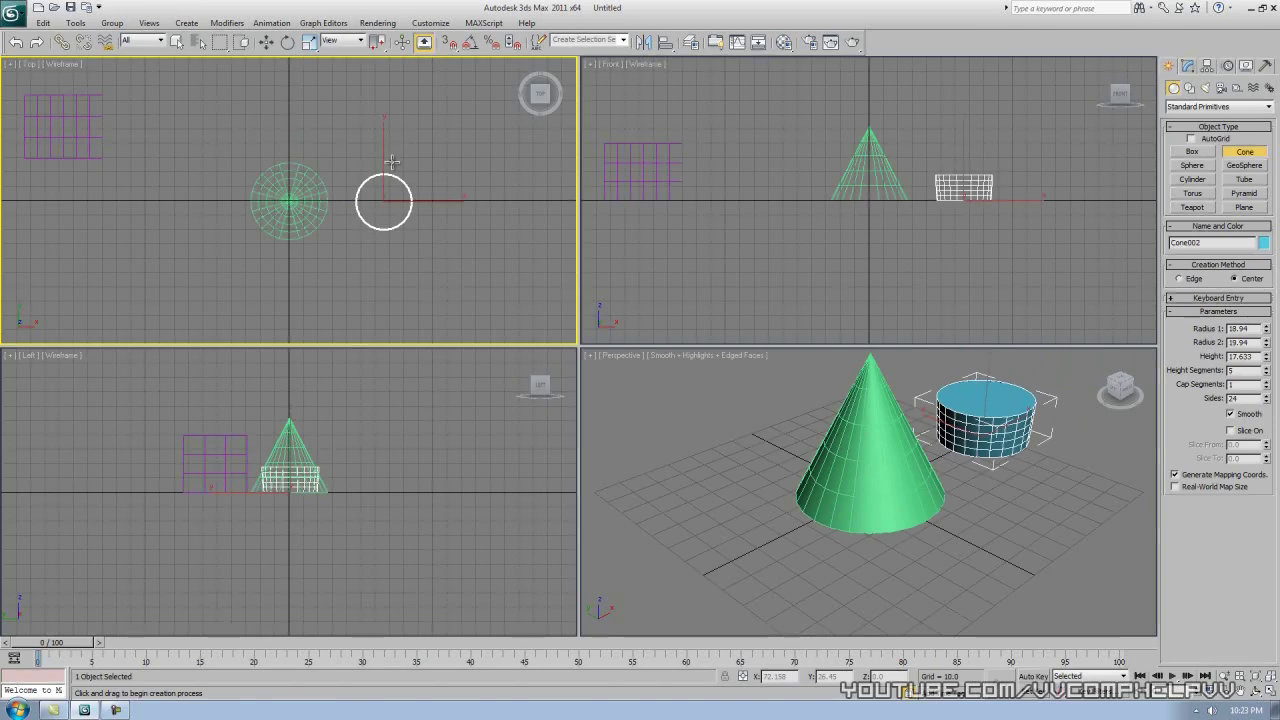
click(392, 162)
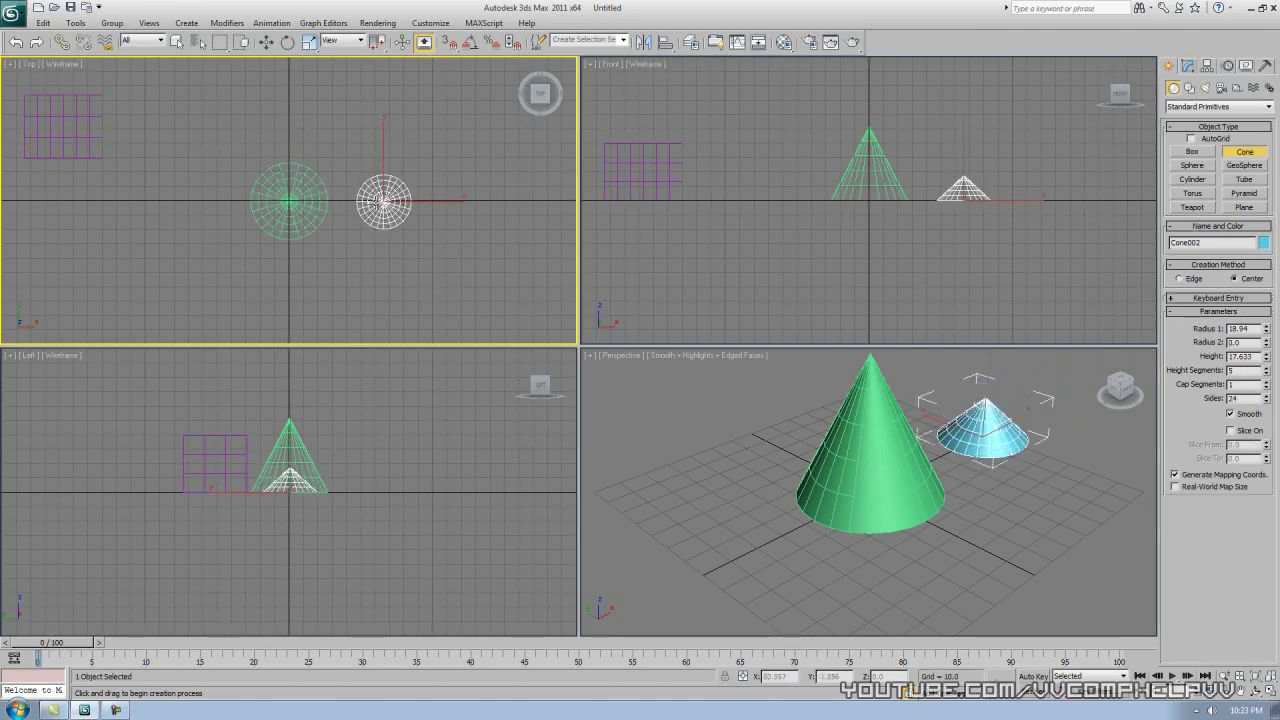
Create a sphere with a radius of about 18 beside the large cone and a geosphere with a radius of about 19 next to it.
click(1191, 166)
drag(216, 228, 217, 200)
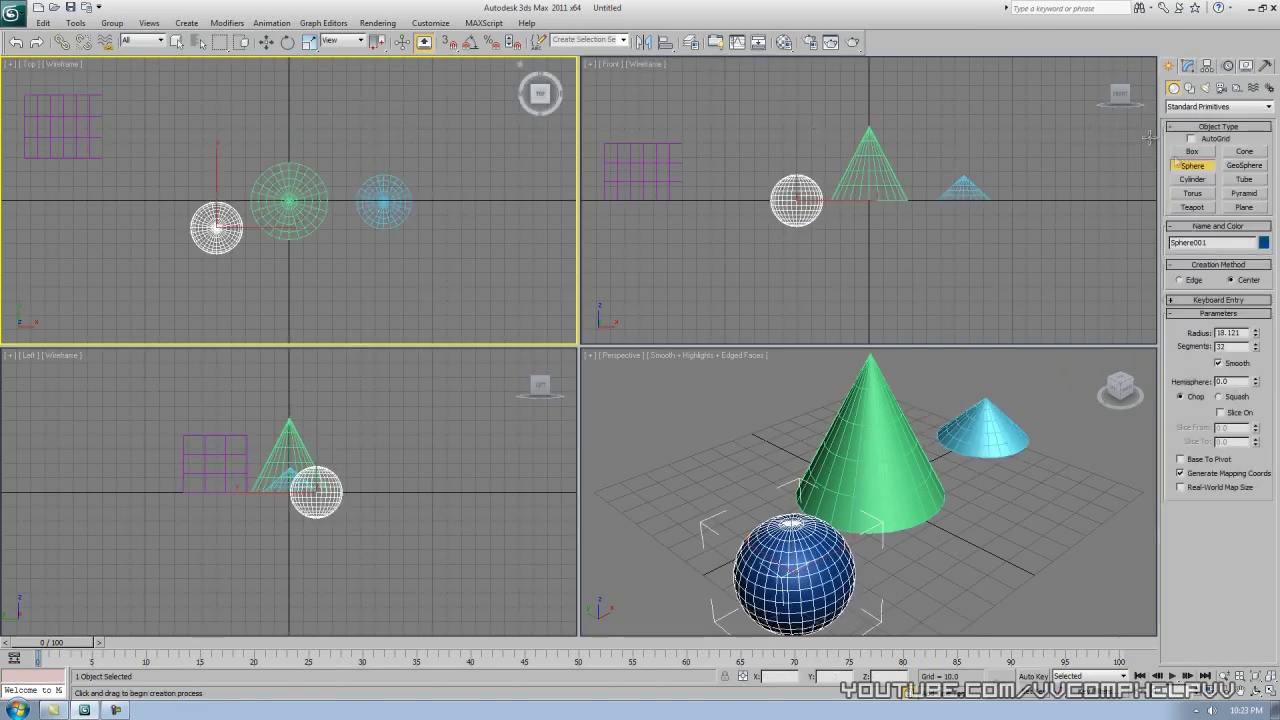
click(1240, 166)
drag(201, 174, 212, 147)
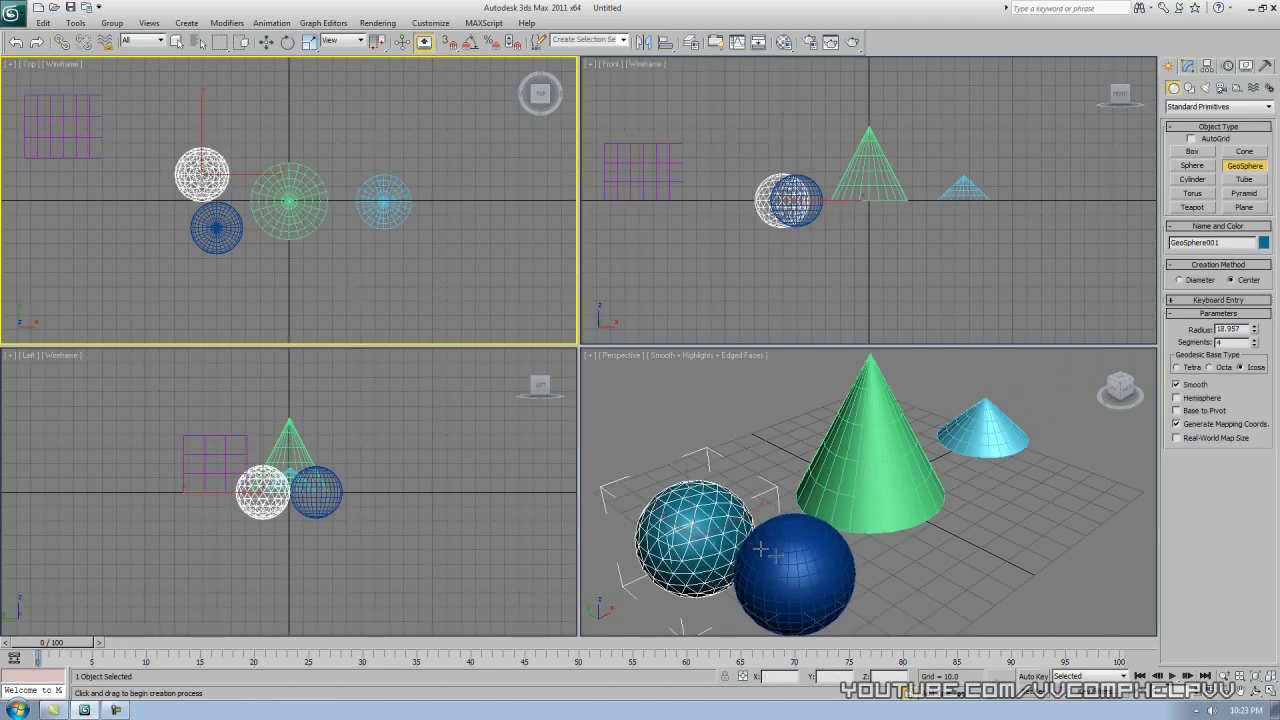
Create a small cylinder behind the large cone and a tube with radii of about 24 and 51 around the small cone's far side.
click(1198, 181)
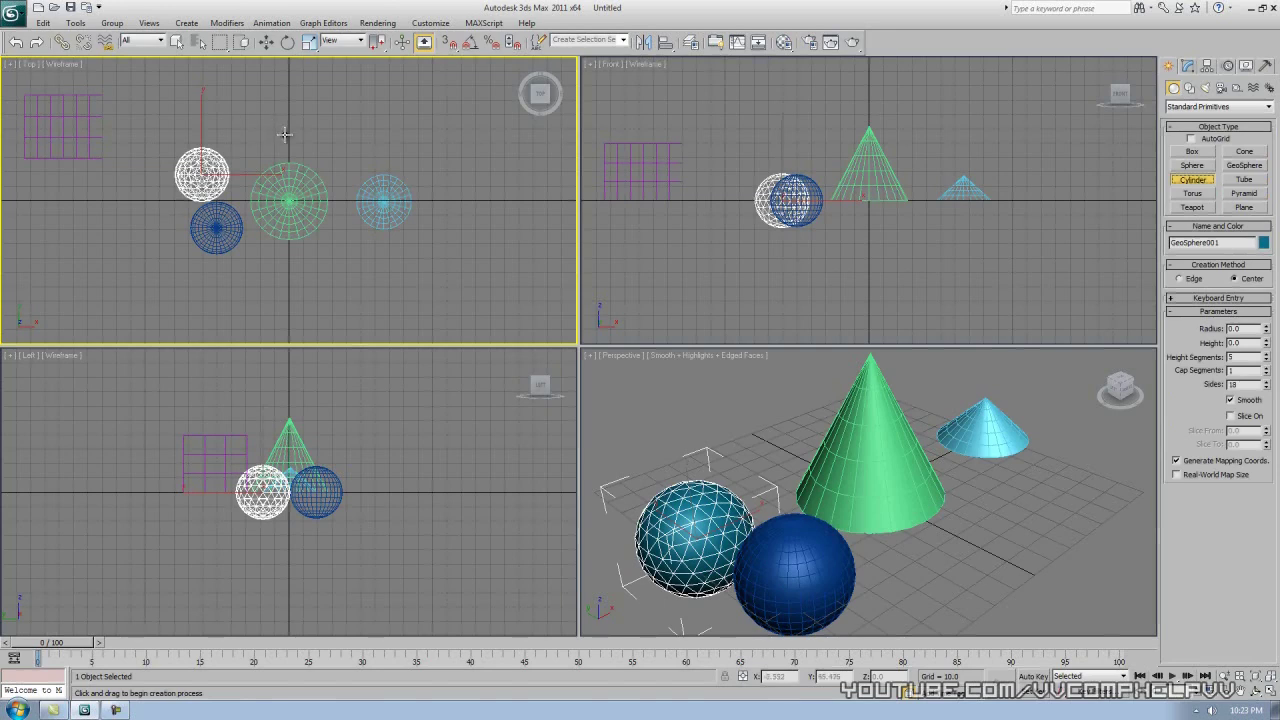
mouse_move(320, 132)
mouse_down()
mouse_move(342, 112)
mouse_move(330, 115)
mouse_up()
click(330, 88)
click(1234, 180)
drag(447, 220, 457, 186)
click(466, 148)
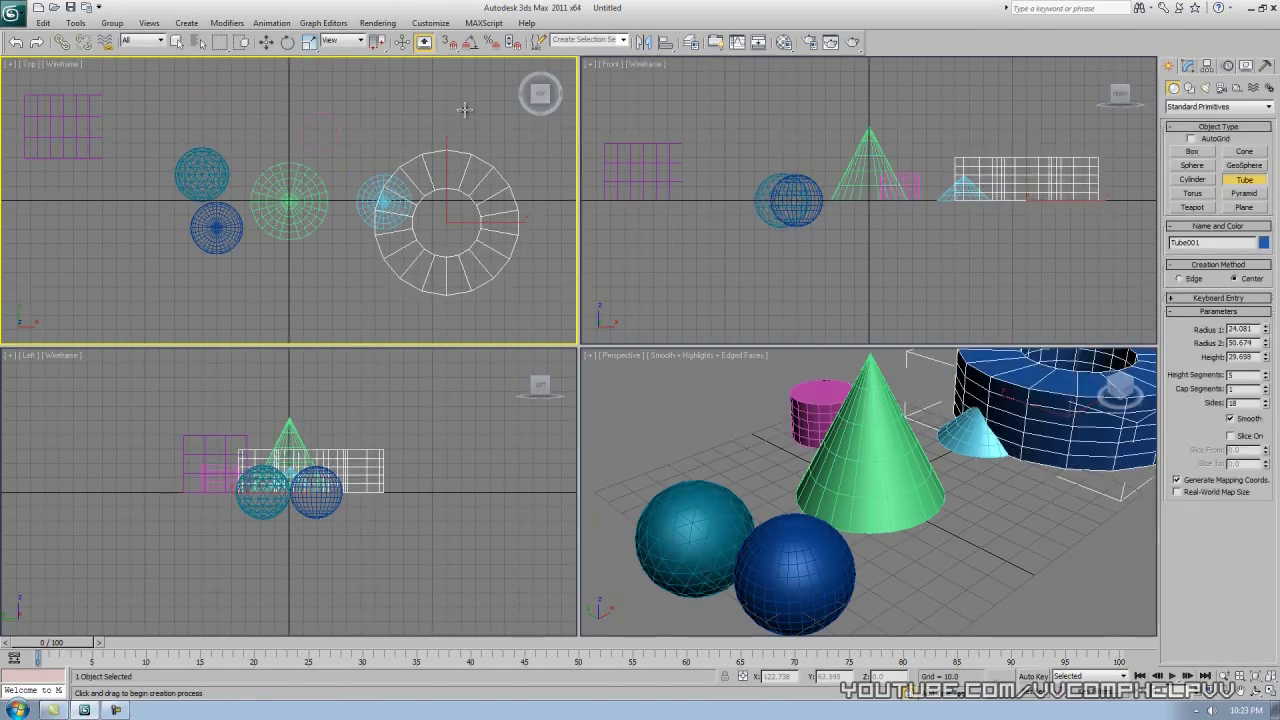
Create a torus in front of the large cone and a pyramid about 34 wide, 33 deep and 42 high beside the sphere.
click(1207, 194)
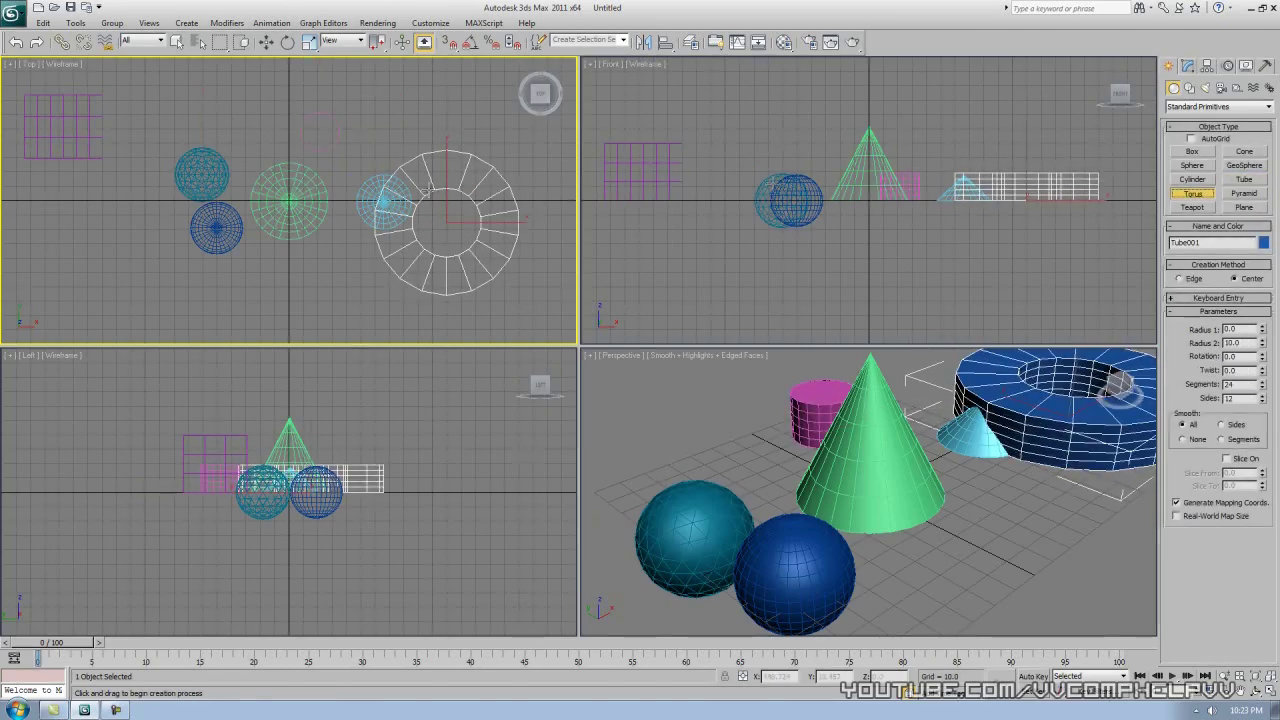
drag(318, 262, 340, 196)
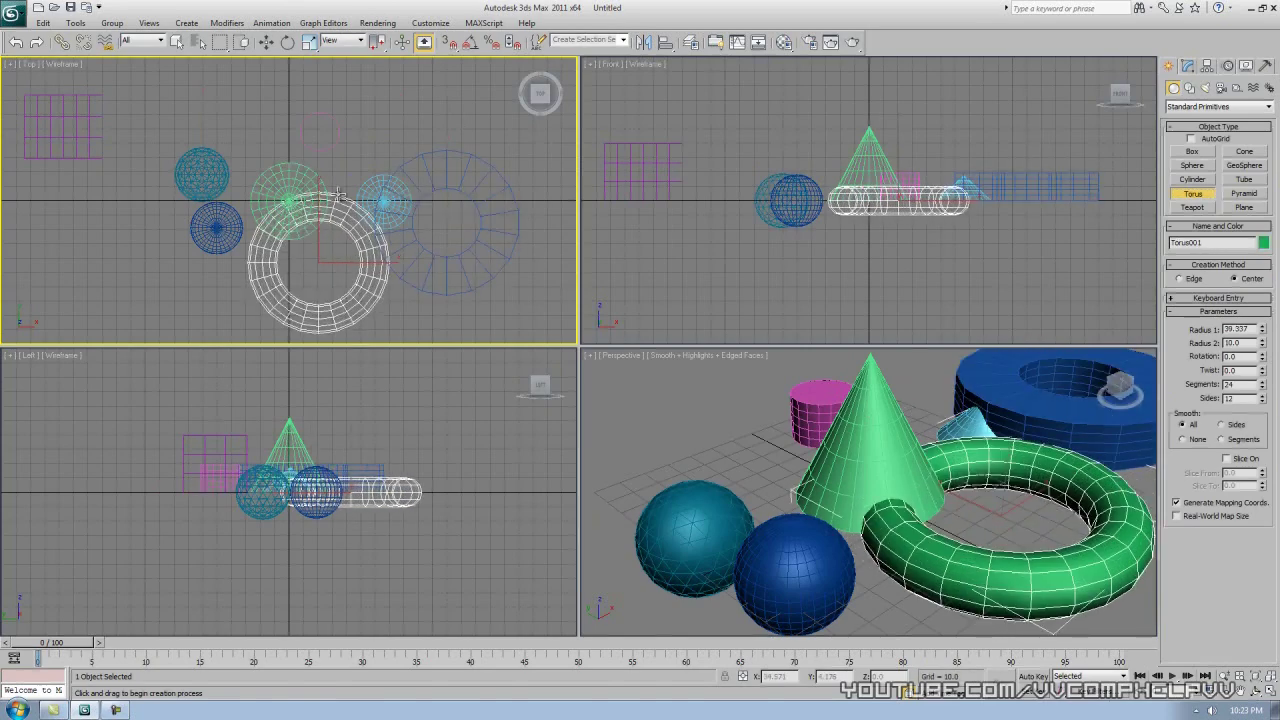
click(329, 251)
click(1244, 193)
drag(133, 250, 183, 201)
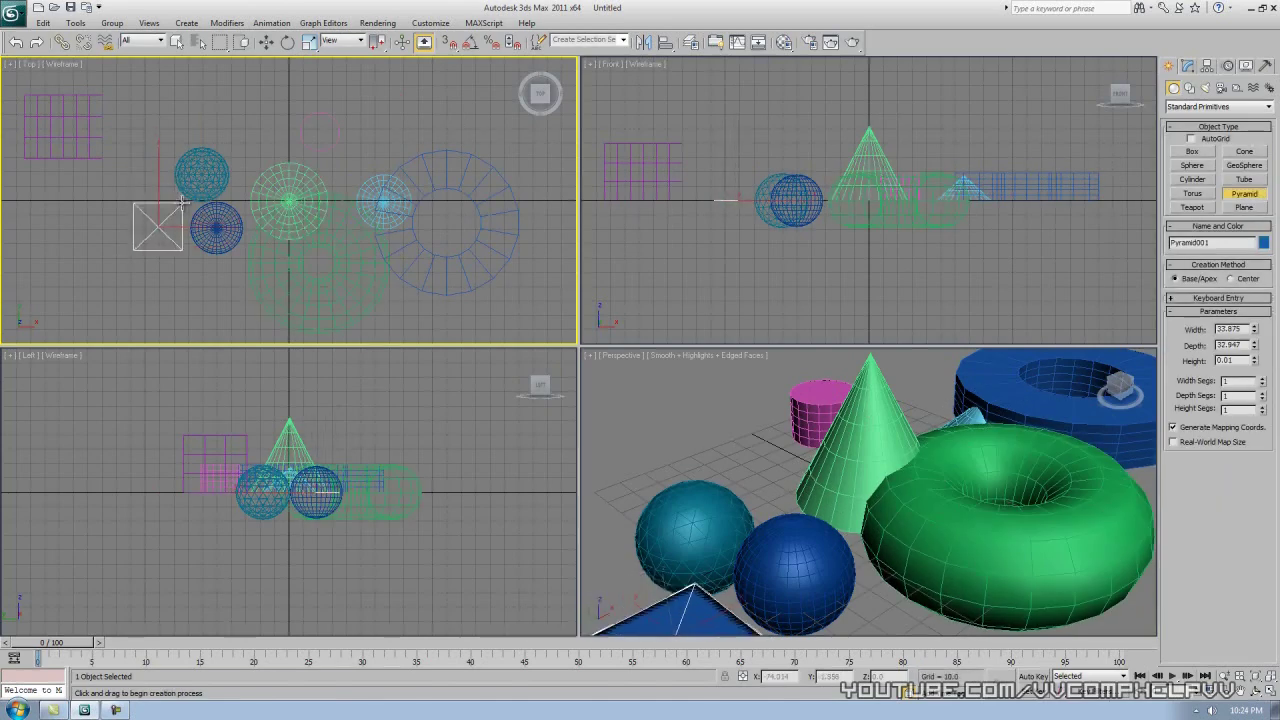
click(171, 142)
Examine the primitives in the Perspective viewport by orbiting, framing the selected pyramid and torus, and framing the whole scene.
middle_drag(751, 415, 757, 368)
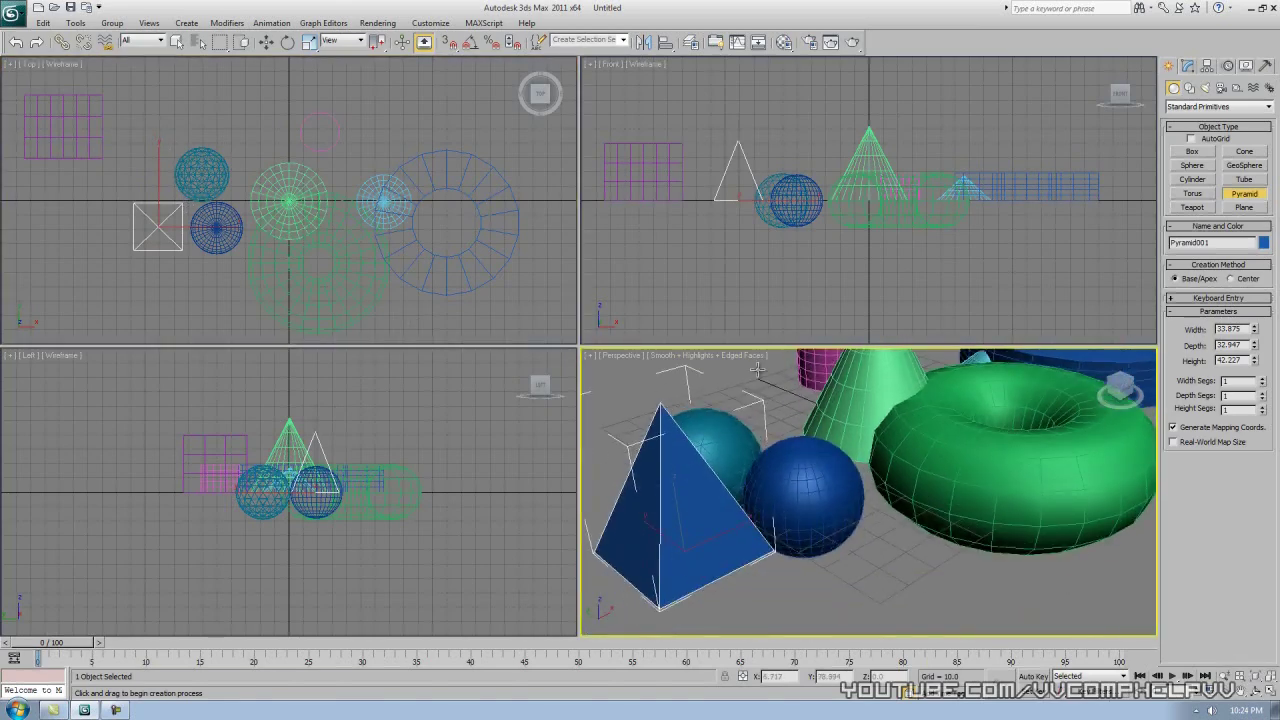
key(z)
middle_drag(964, 492, 766, 517)
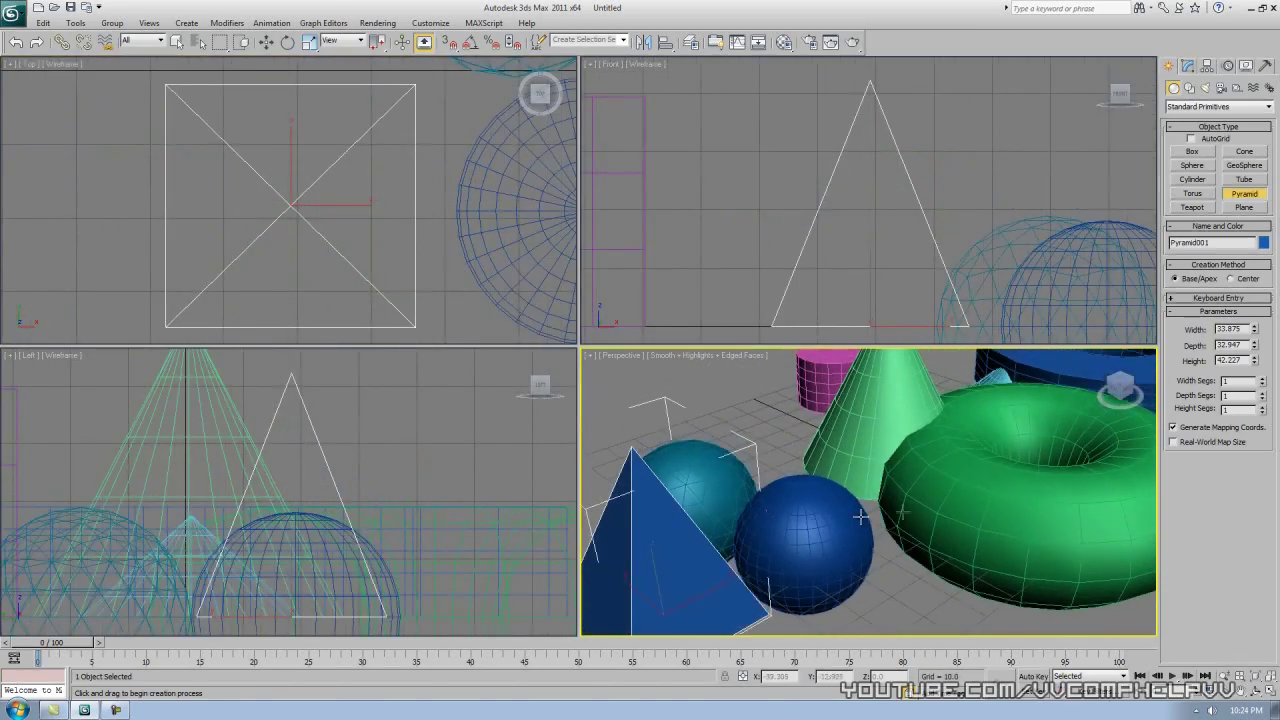
right_click(1036, 513)
click(1036, 514)
key(z)
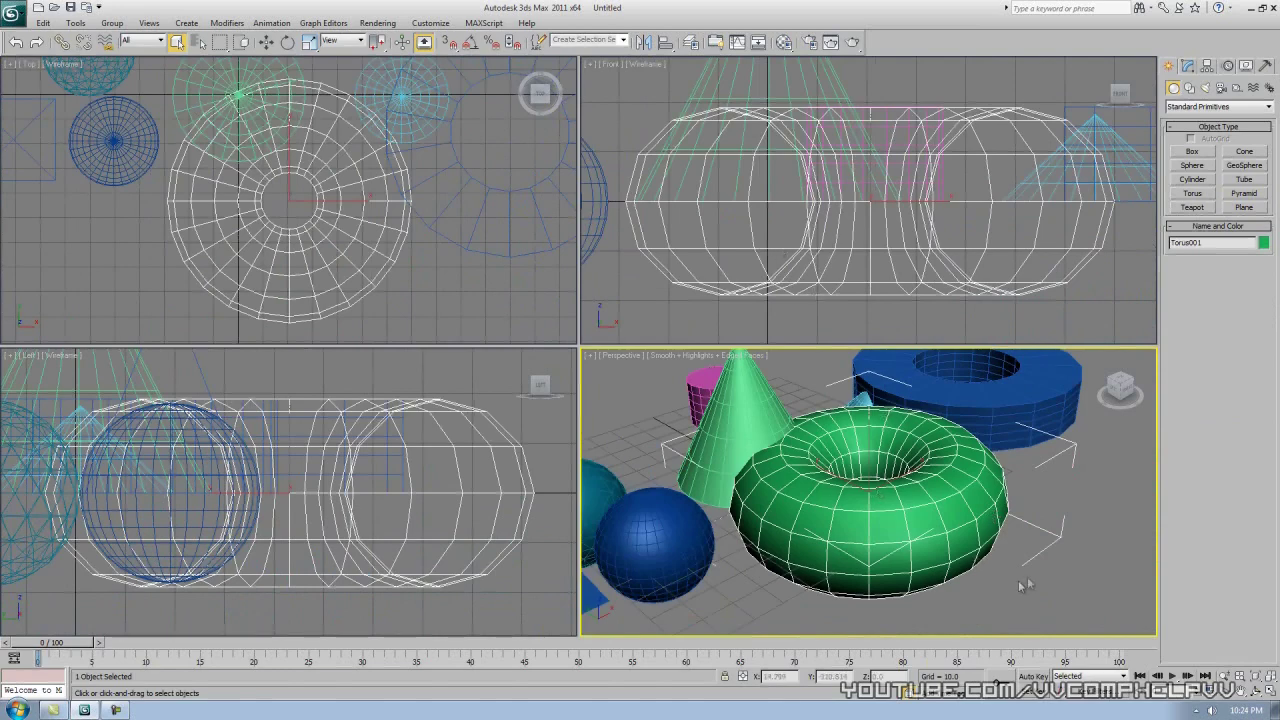
click(1100, 562)
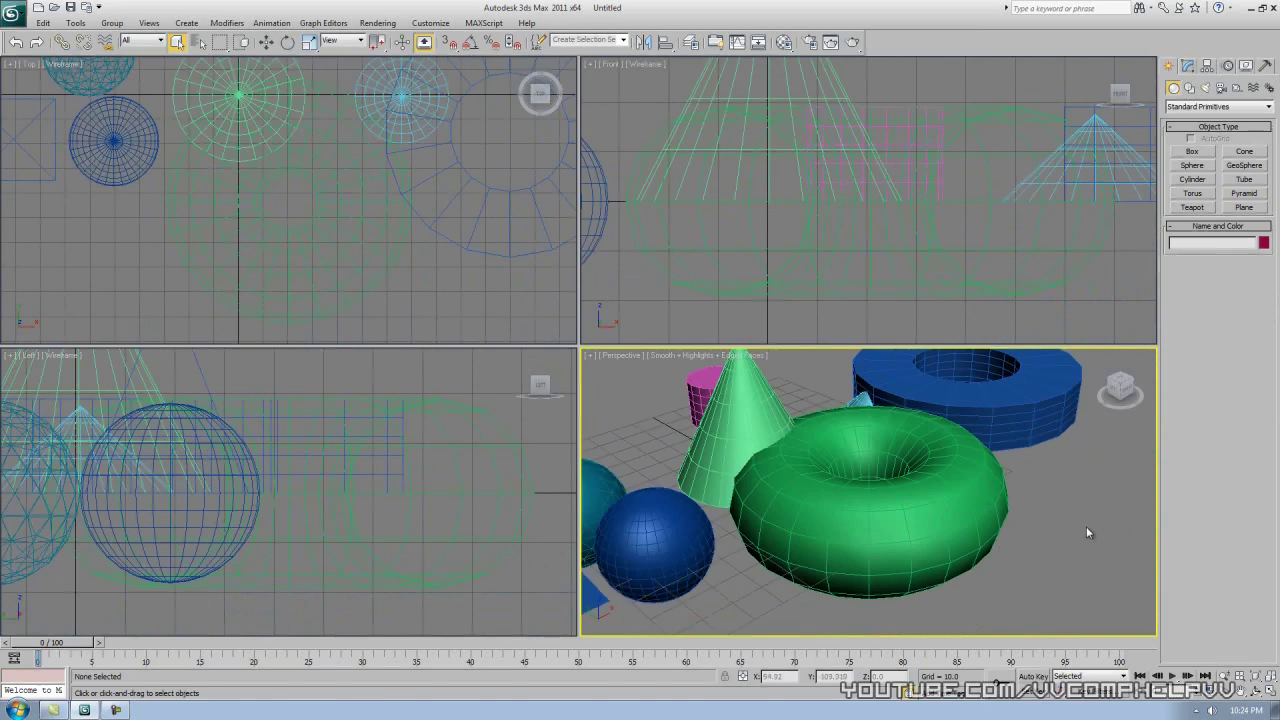
key(z)
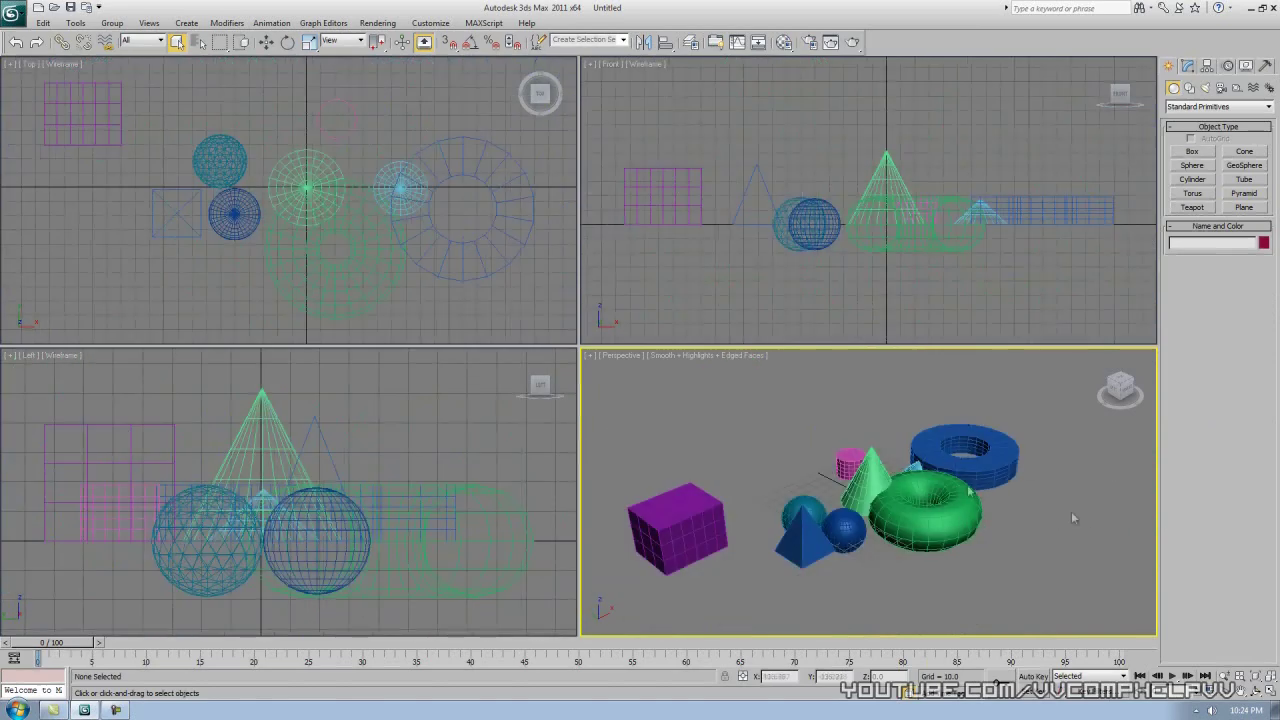
Create a teapot about 32 in radius behind the geosphere and a plane about 135 long and 279 wide beneath the other primitives.
click(434, 243)
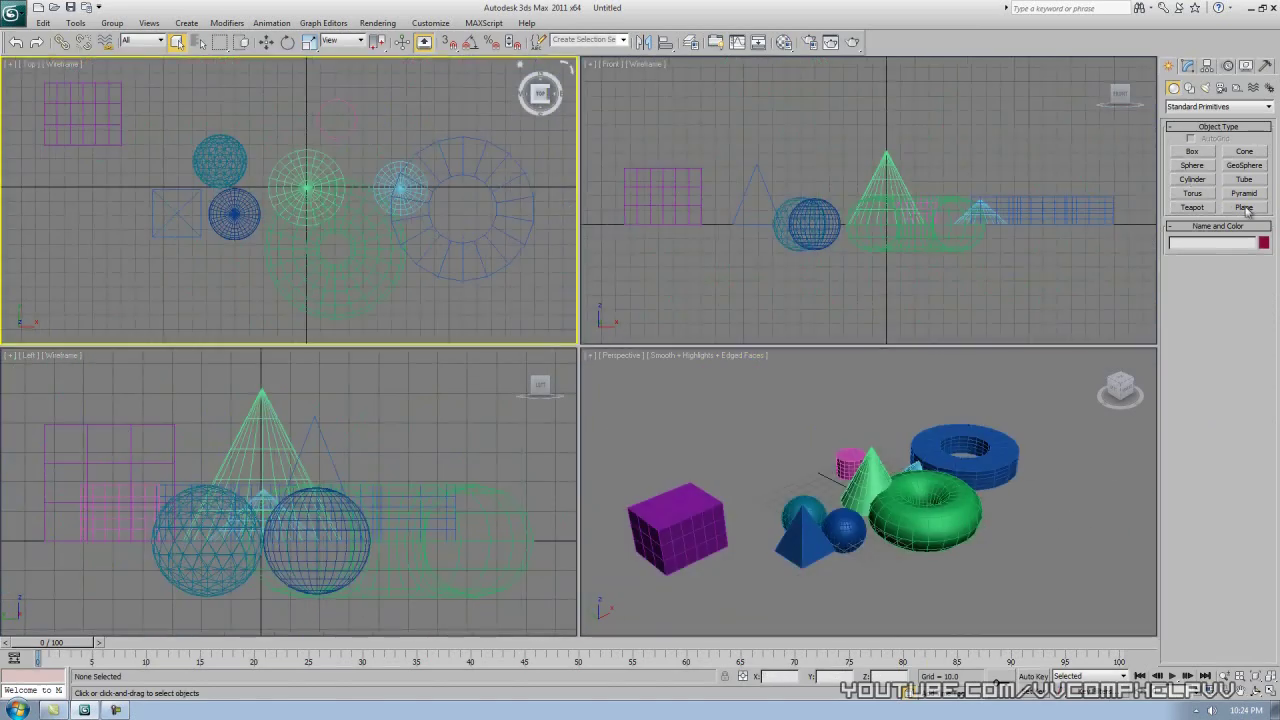
click(1193, 208)
drag(247, 105, 294, 108)
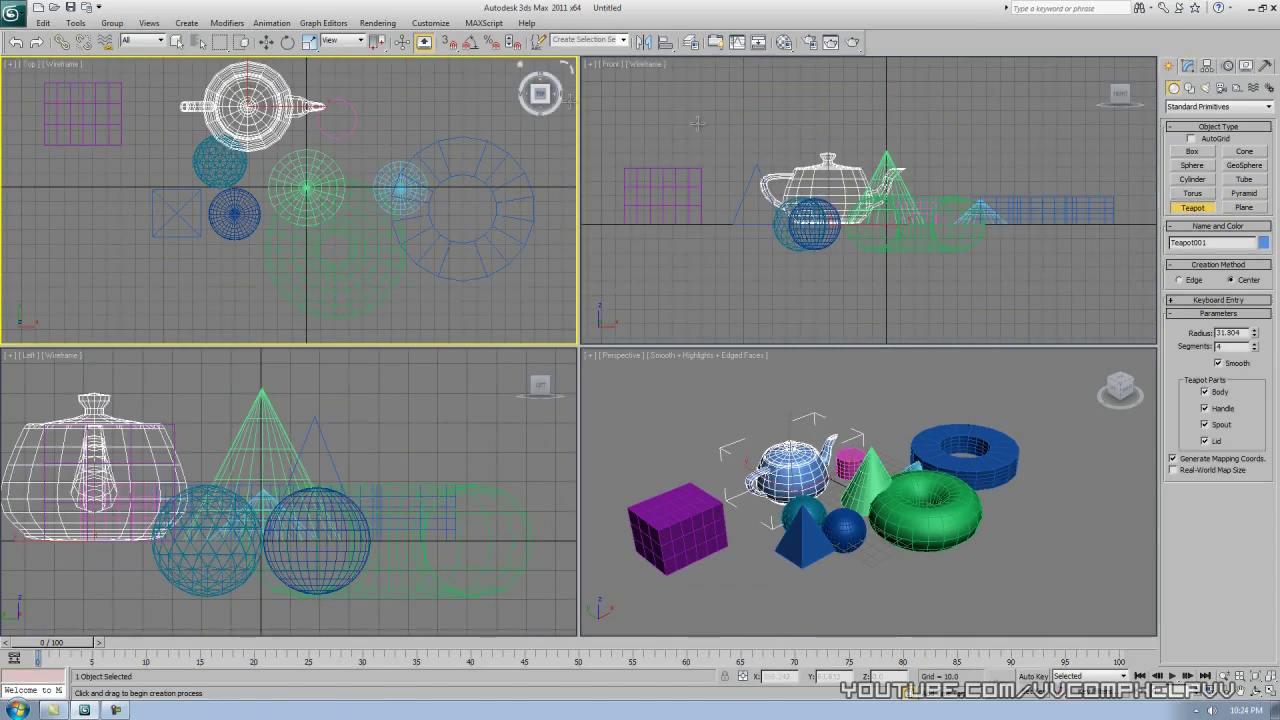
click(1244, 207)
drag(133, 166, 531, 358)
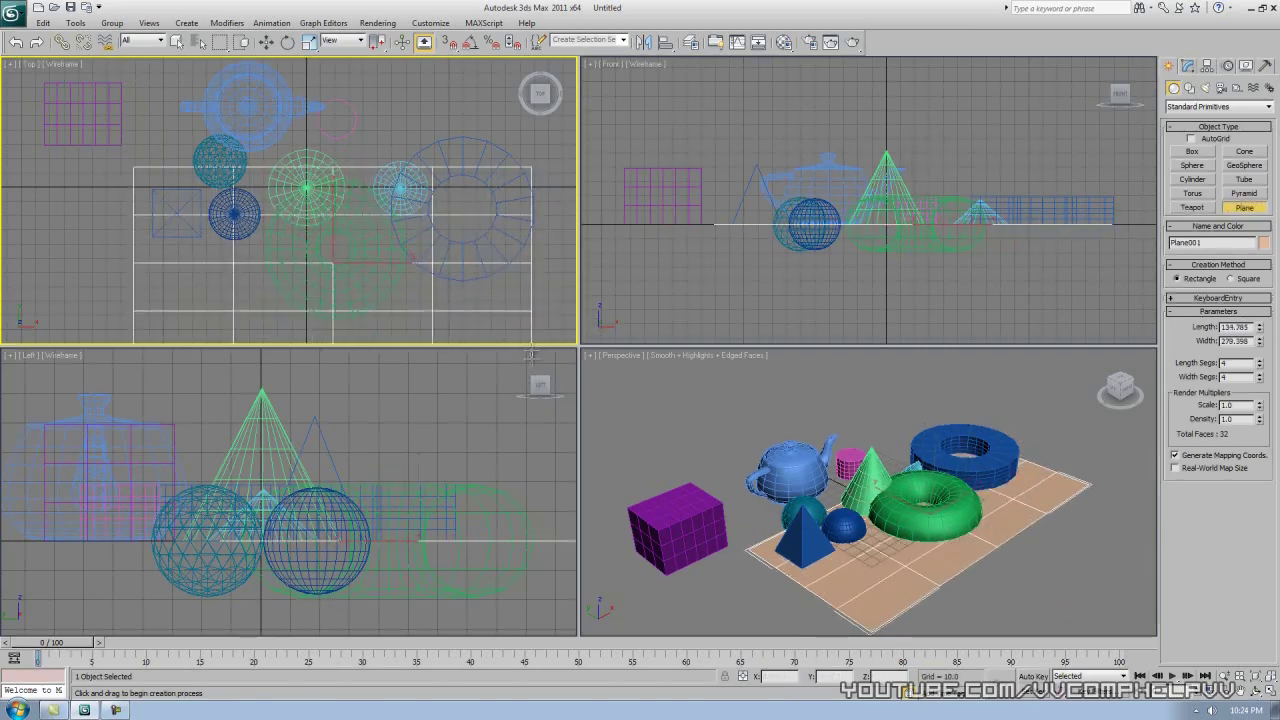
mouse_move(773, 528)
middle_down()
mouse_move(837, 500)
mouse_move(779, 521)
middle_up()
alt+middle_drag(914, 549, 912, 477)
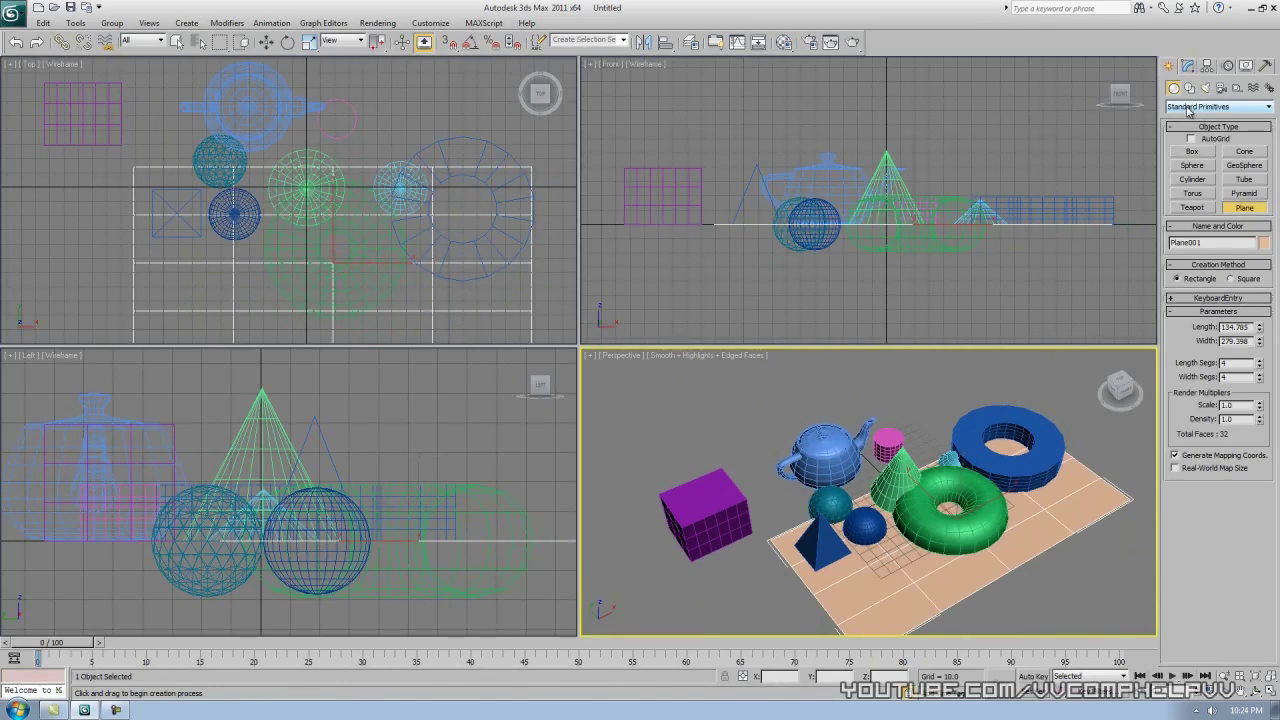
Switch the geometry category to Extended Primitives and delete all the existing objects from the scene.
click(1188, 108)
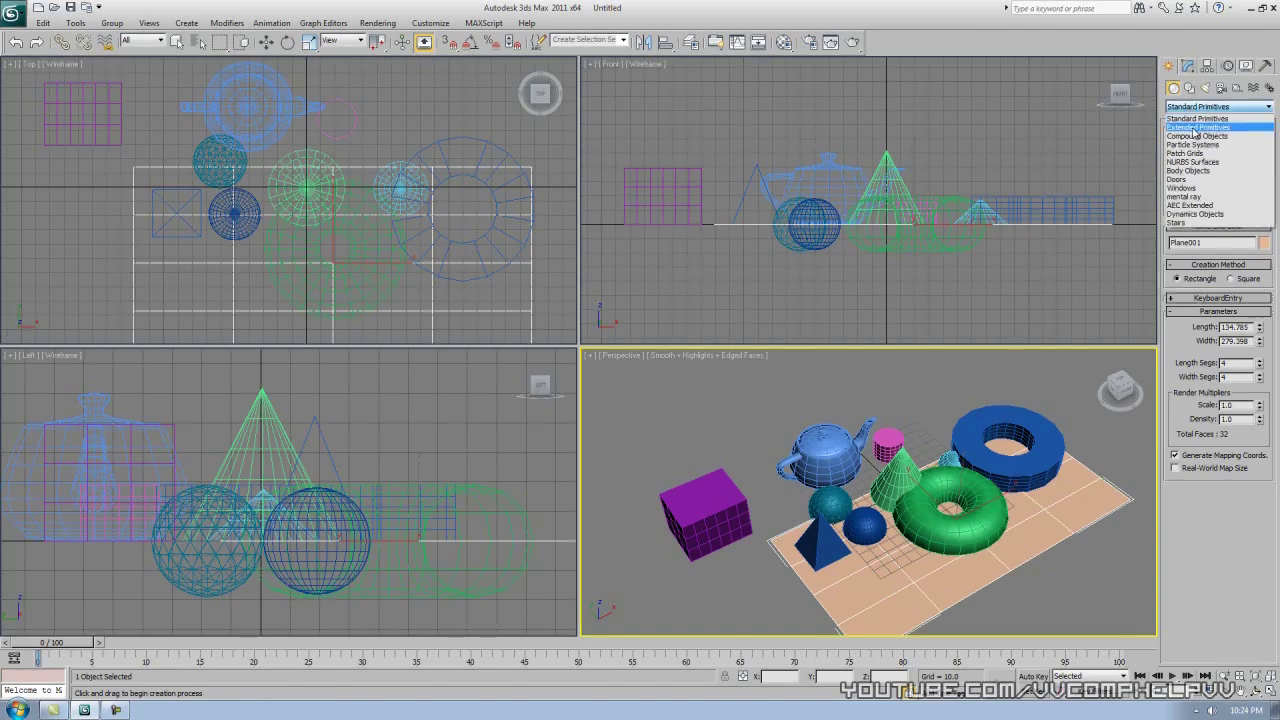
click(1194, 128)
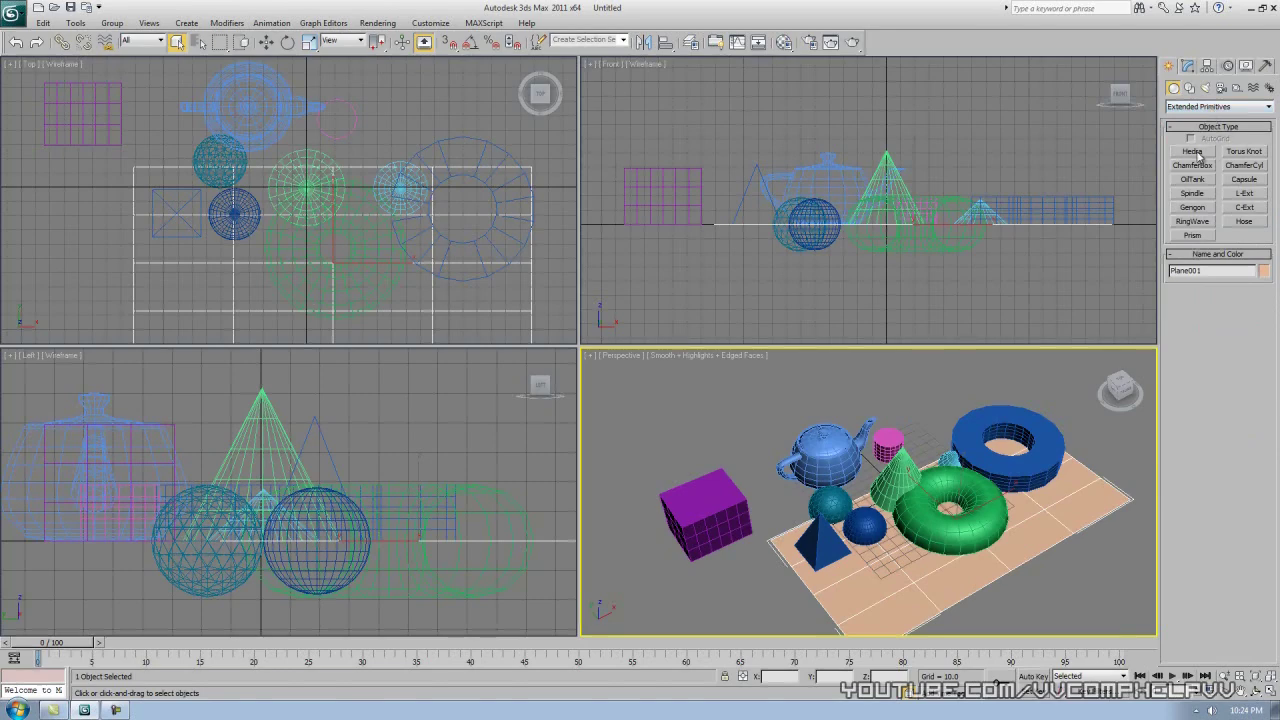
scroll(481, 211, down, 3)
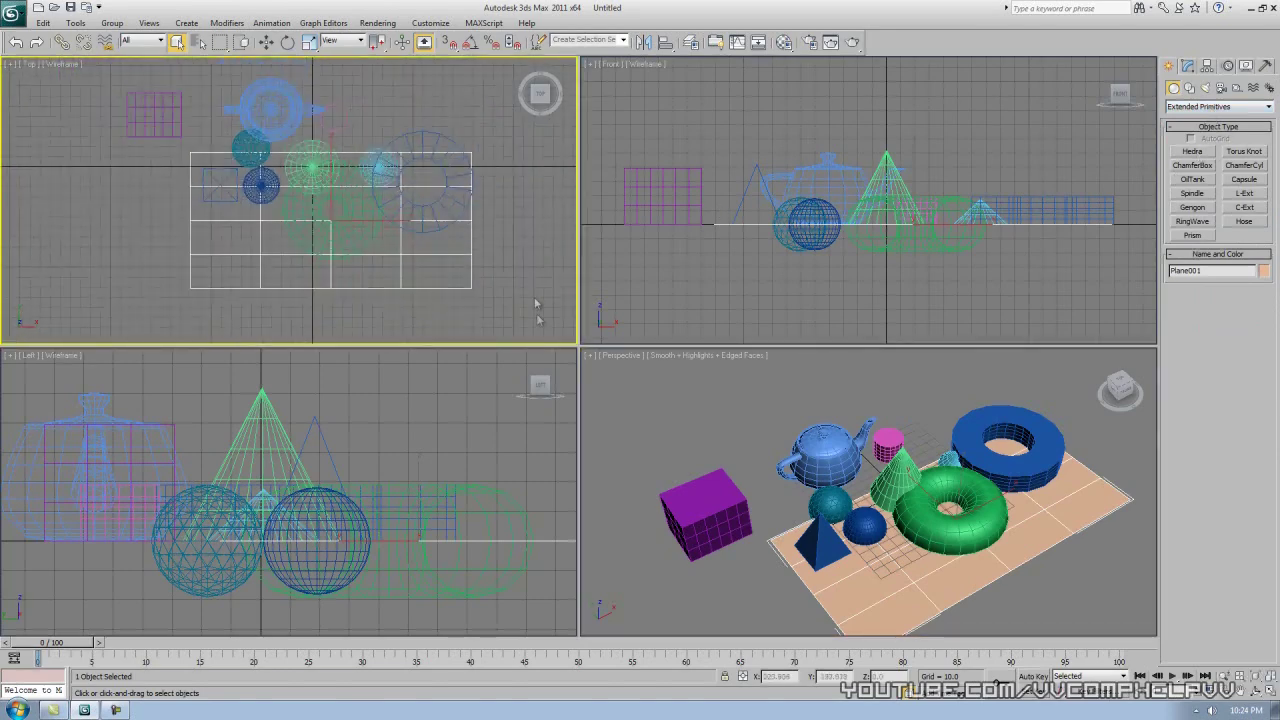
drag(517, 326, 124, 92)
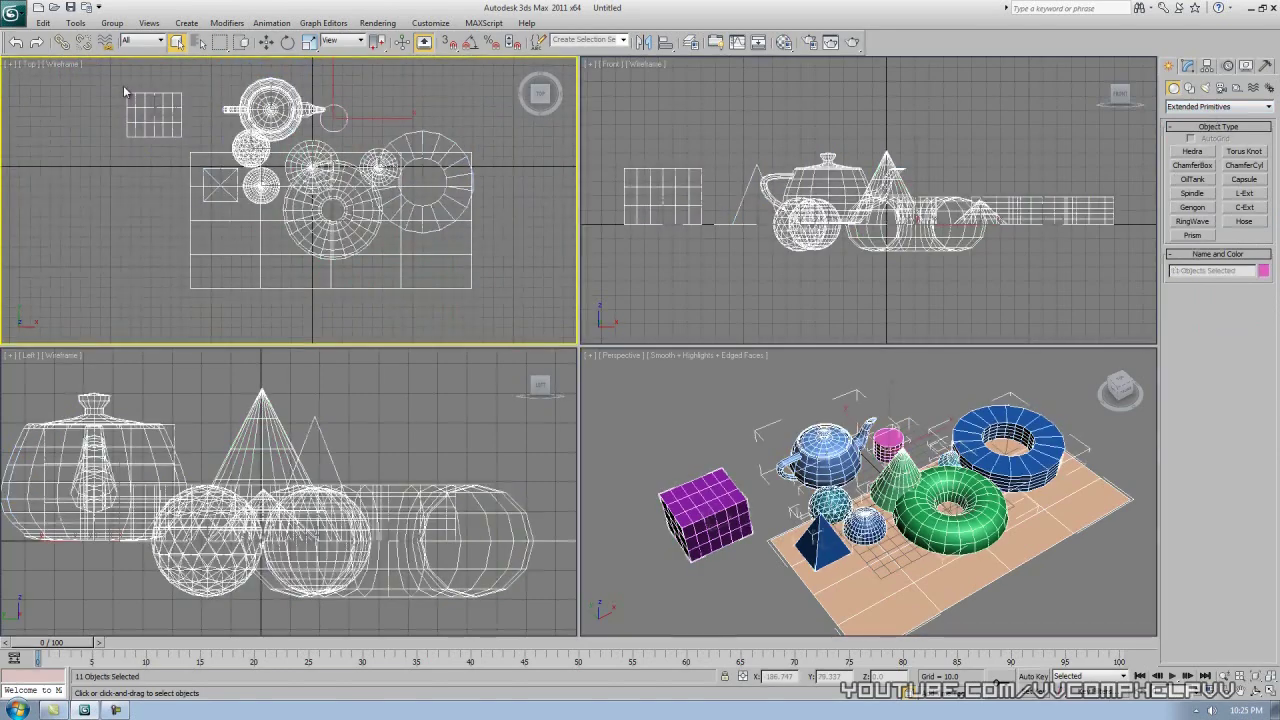
key(Delete)
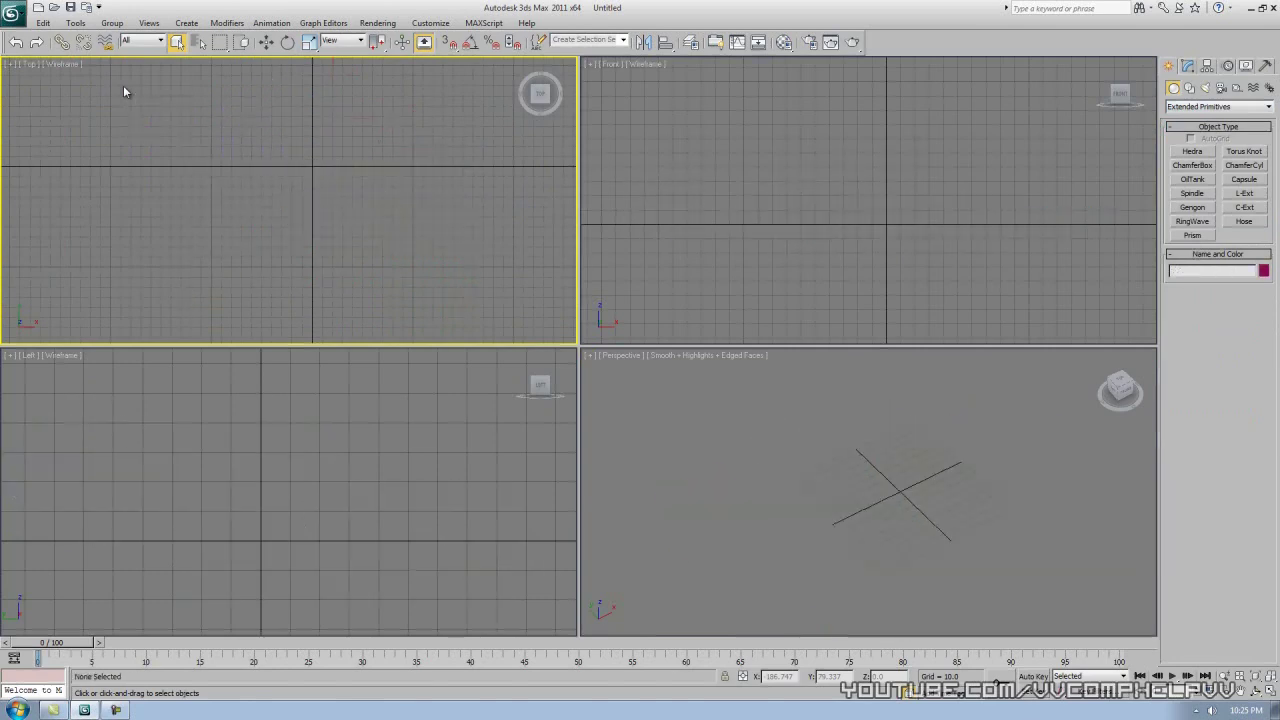
key(ctrl+shift+z)
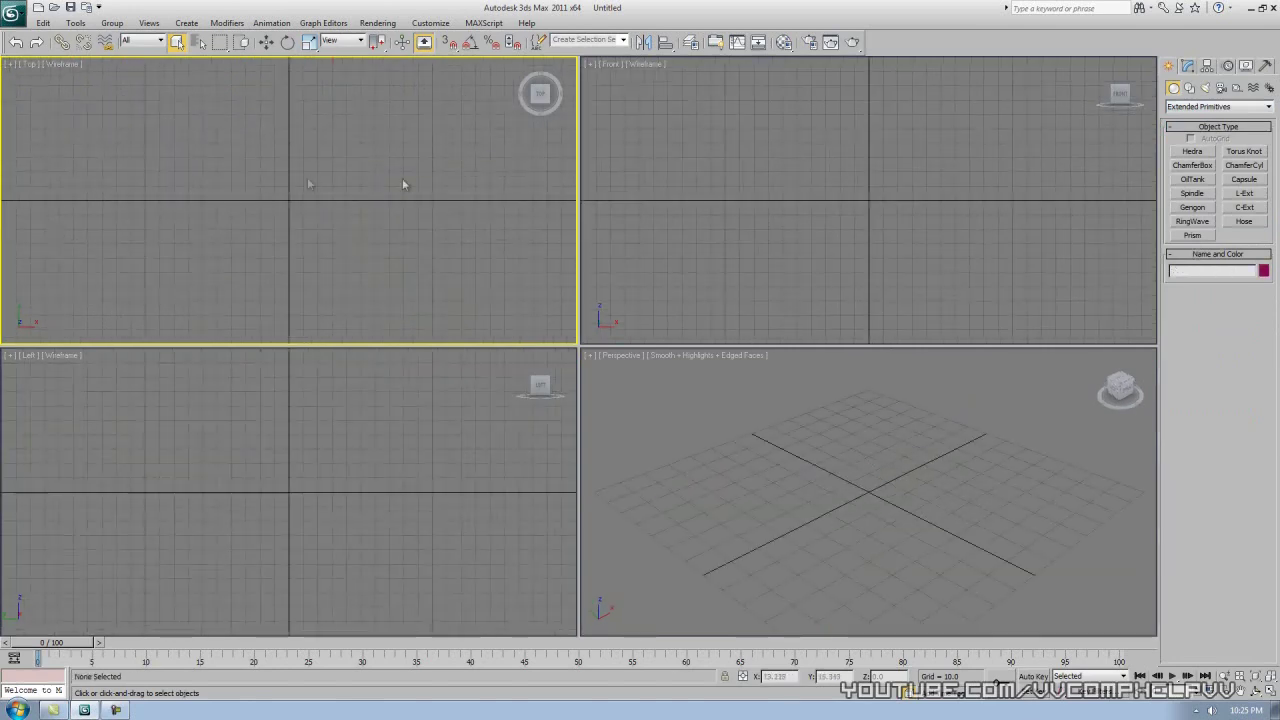
Create a Tetra hedra about 23.5 in radius and a torus knot with a cross-section radius of about 8.5 next to it.
click(1190, 151)
drag(147, 167, 163, 117)
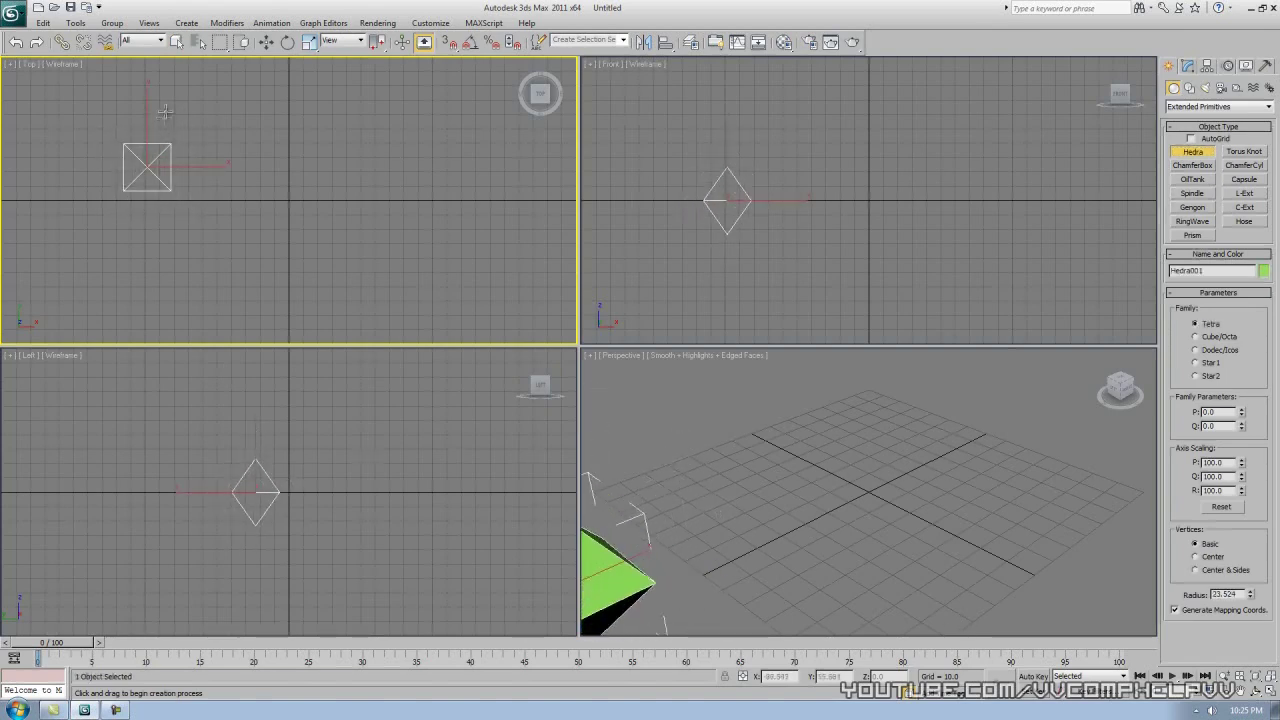
click(697, 431)
key(z)
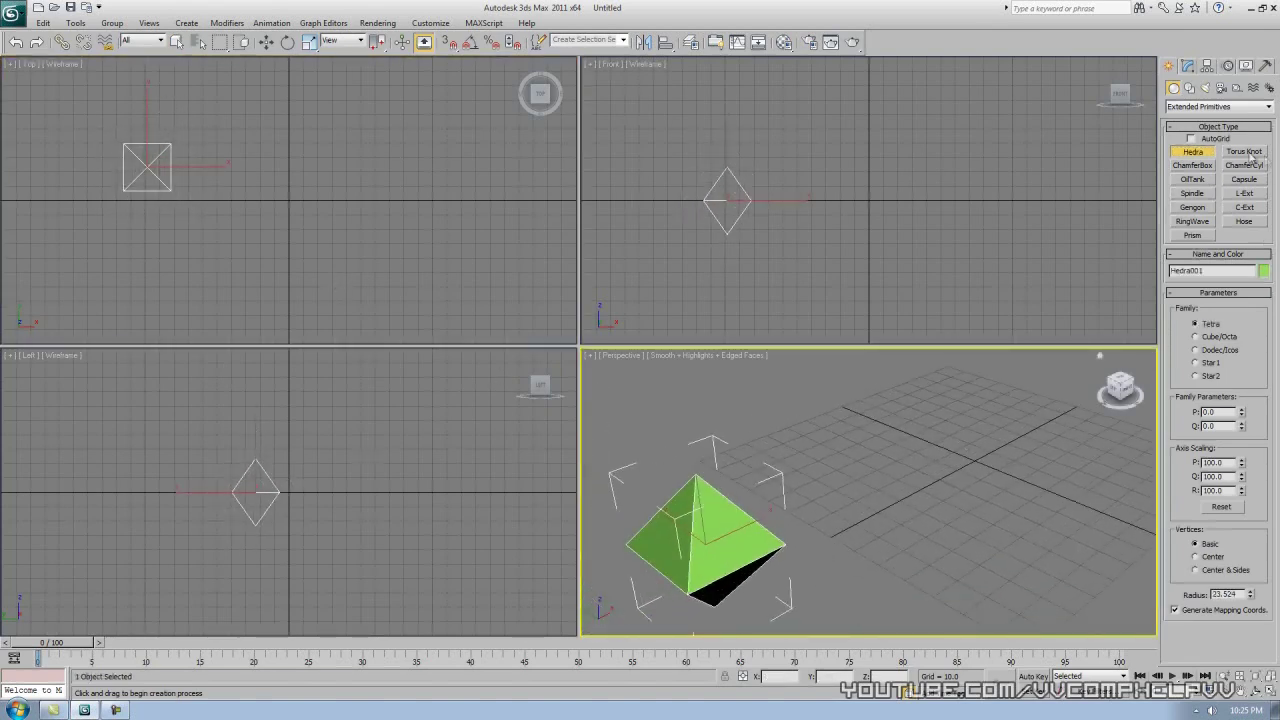
click(1250, 155)
drag(242, 152, 163, 132)
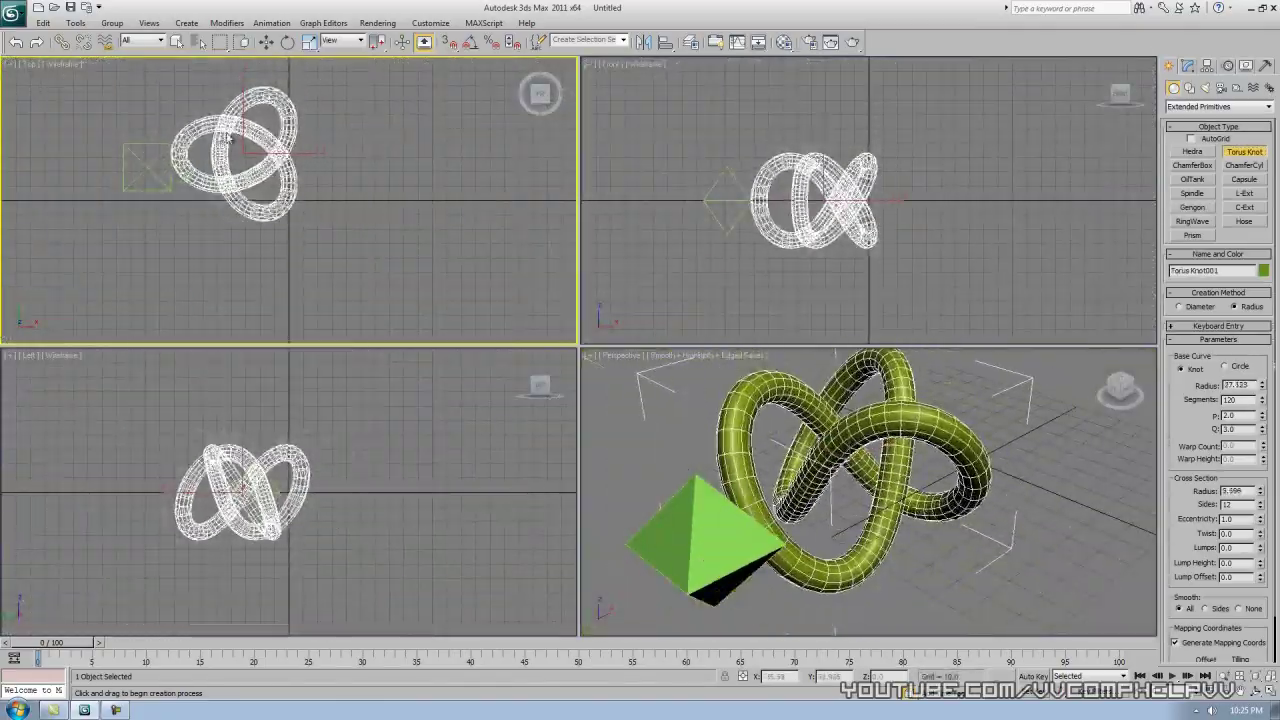
drag(230, 128, 237, 130)
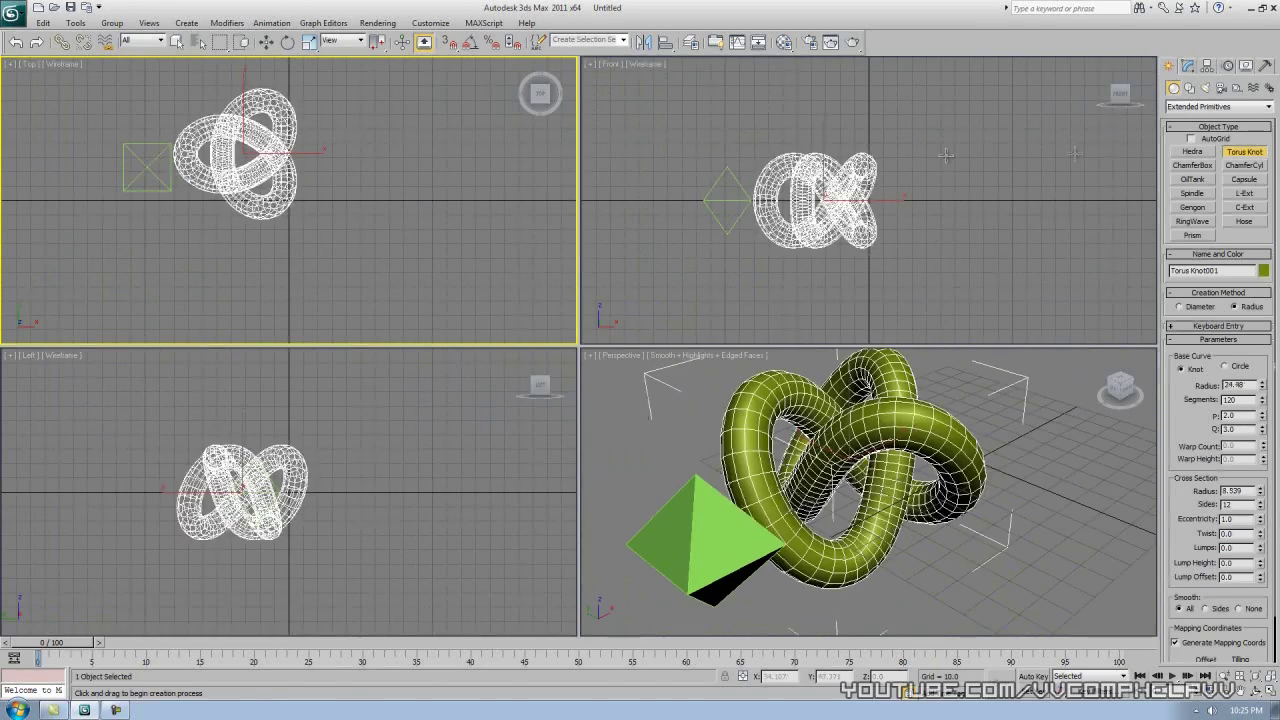
Create a chamfer box about 70 long, 62 wide and 32 high with a fillet of about 8.4 beside the torus knot.
click(1192, 165)
drag(365, 114, 454, 213)
click(451, 169)
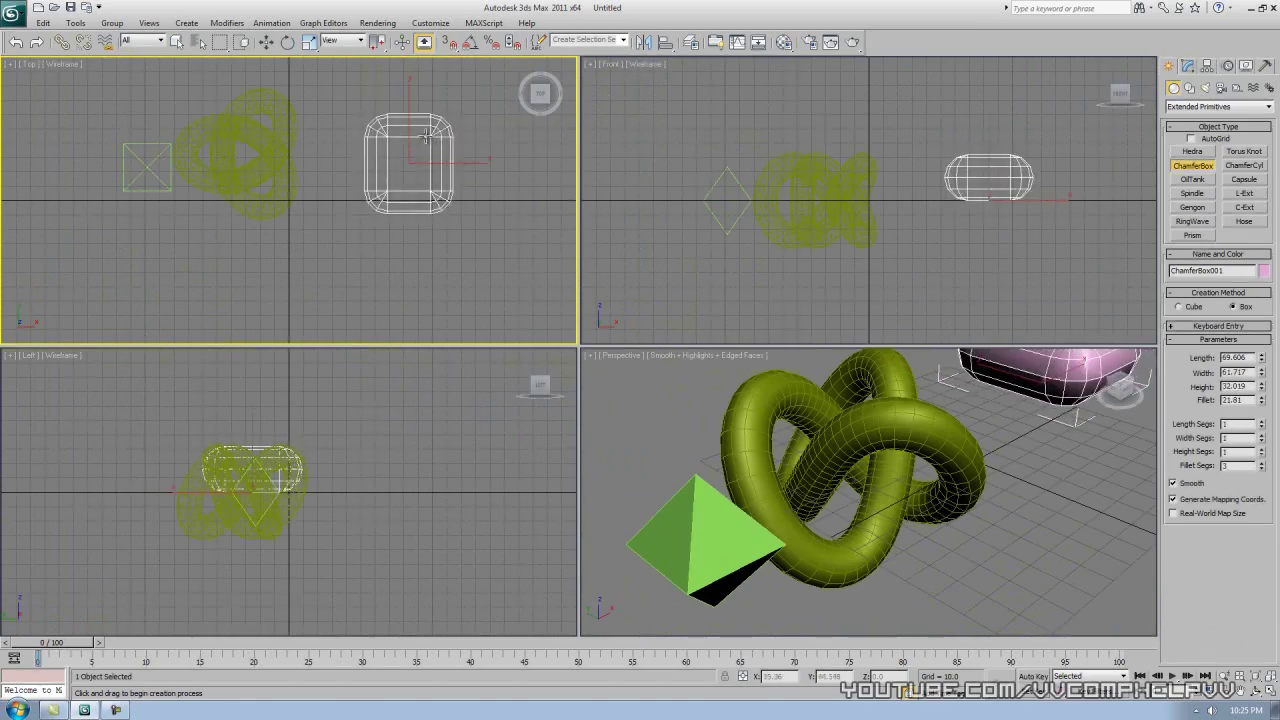
middle_drag(992, 470, 800, 556)
alt+middle_drag(905, 503, 1023, 346)
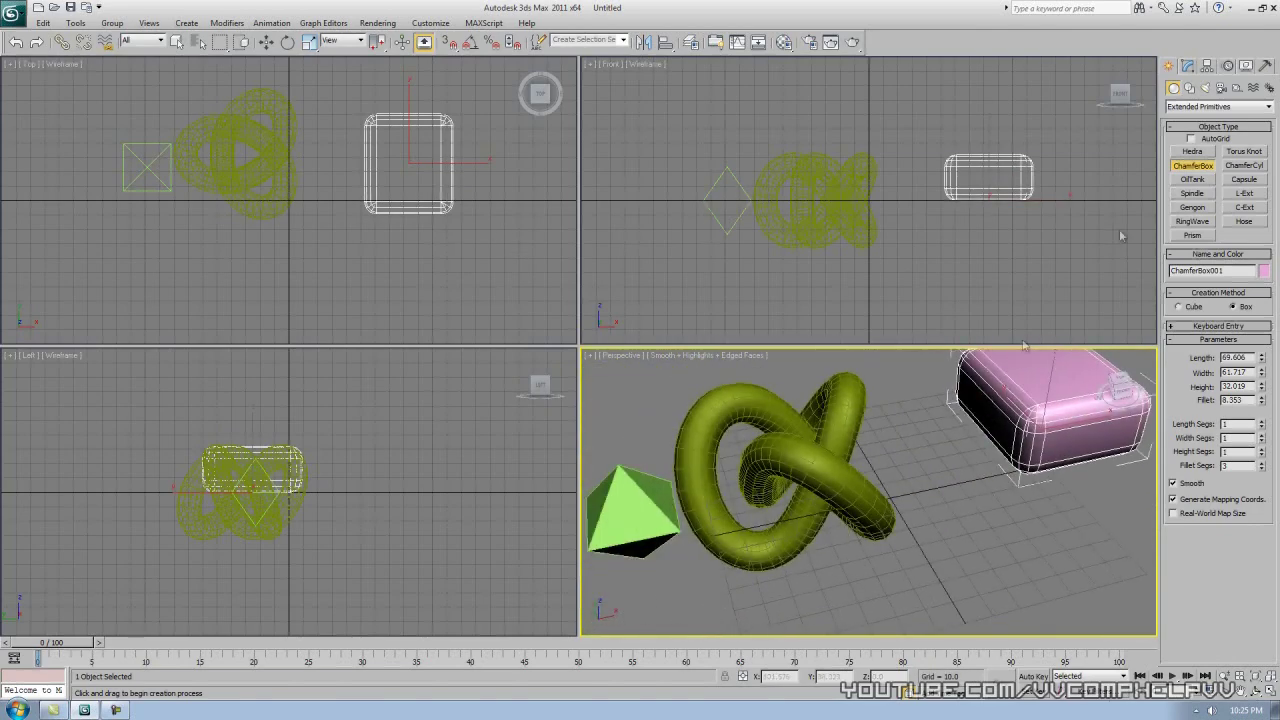
click(1243, 165)
drag(343, 267, 372, 256)
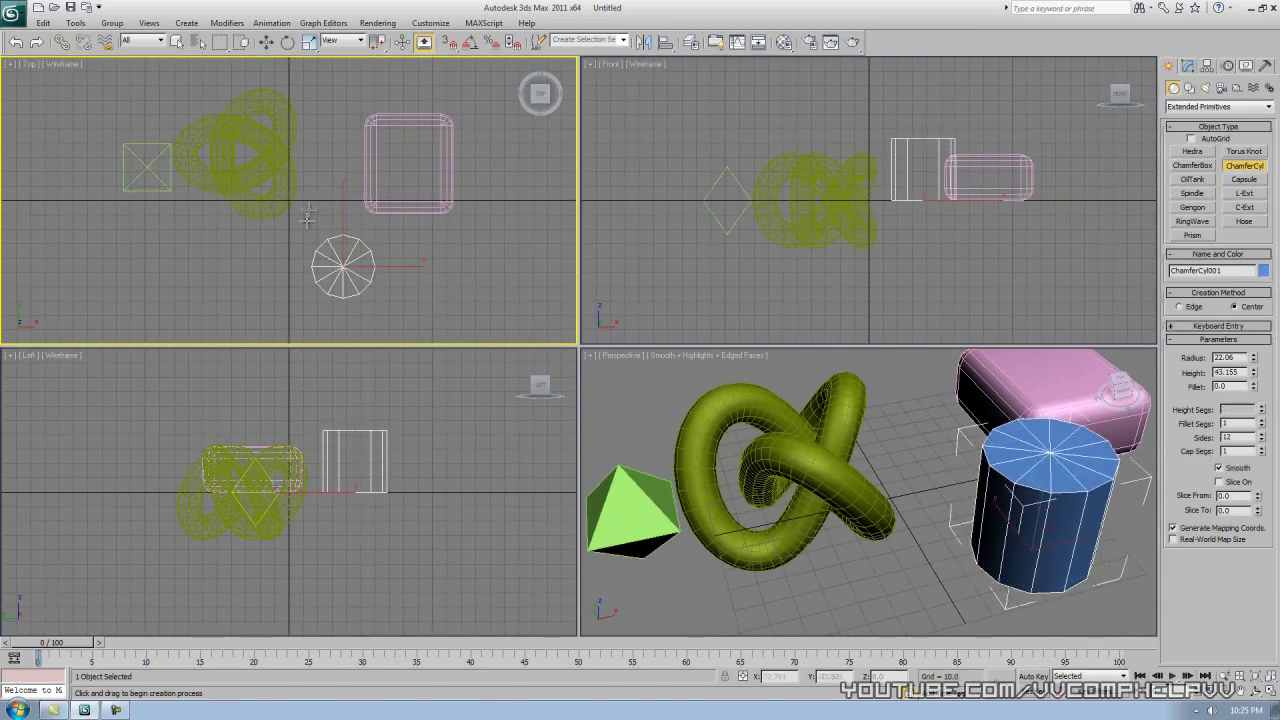
click(427, 343)
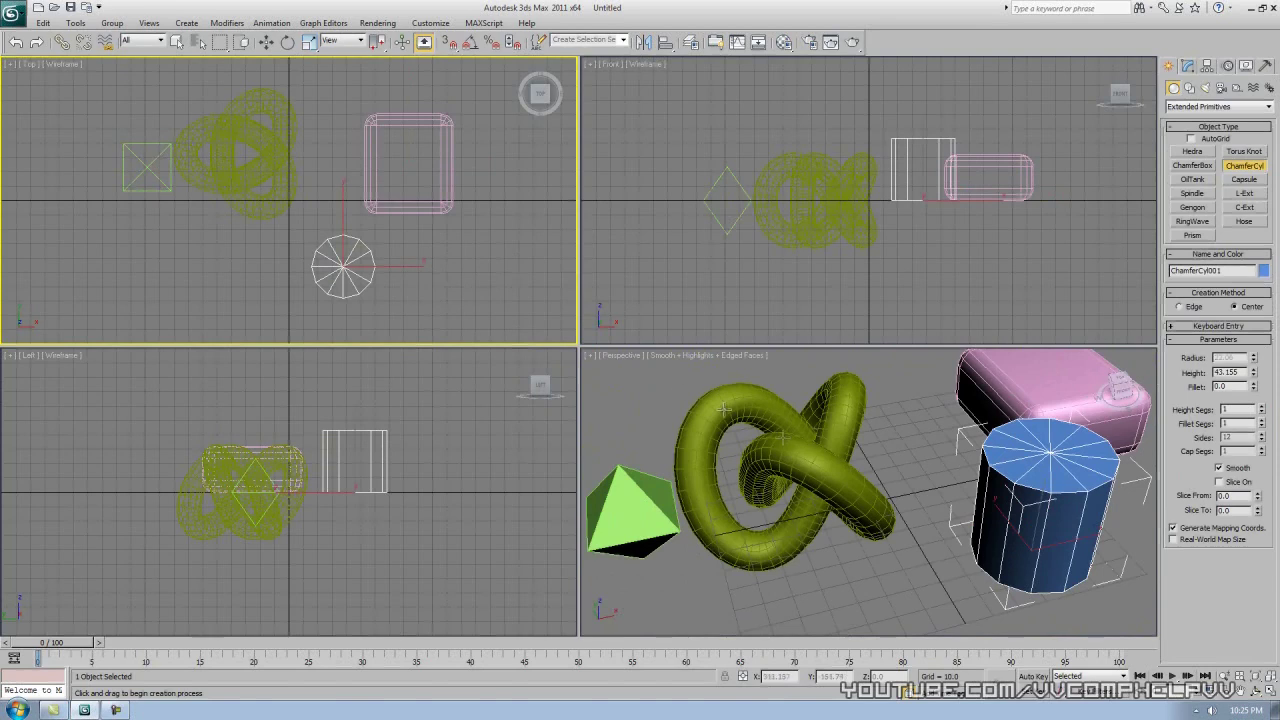
key(ctrl+z)
Create a chamfer cylinder about 20 in radius and 27 high with a fillet of about 6.7, in front of the first chamfer box.
drag(326, 270, 354, 262)
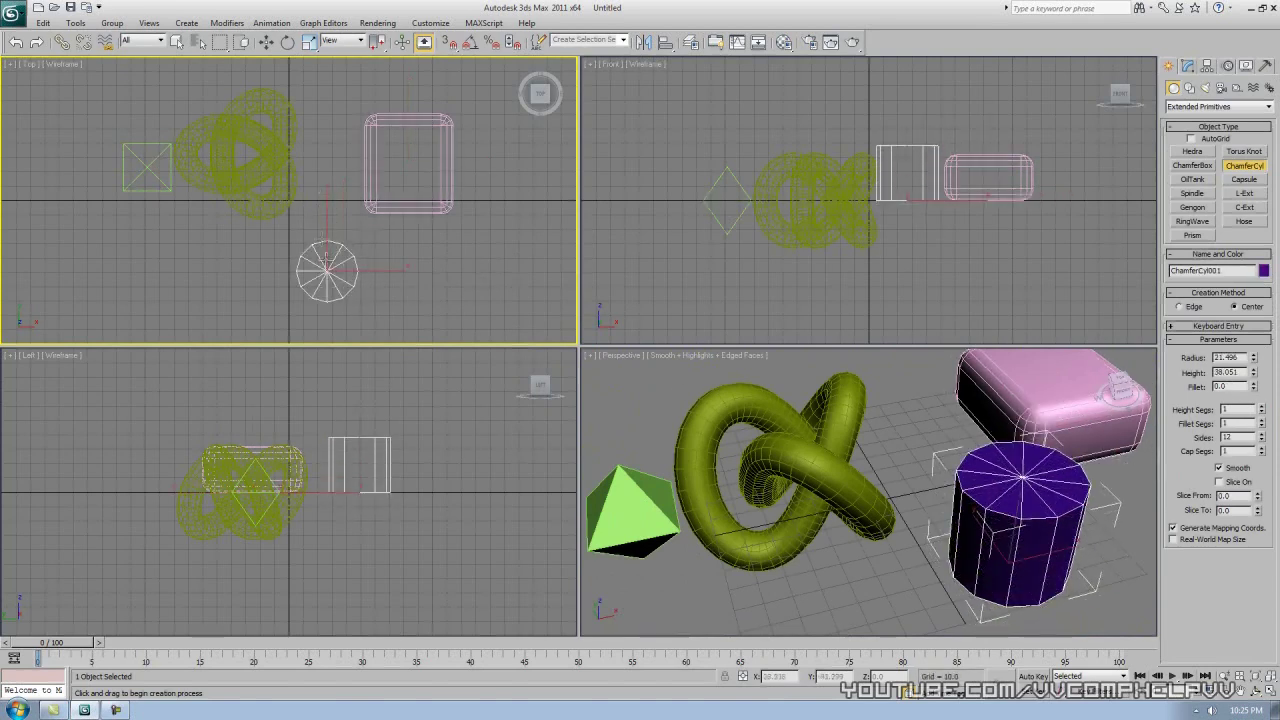
drag(1253, 387, 1178, 561)
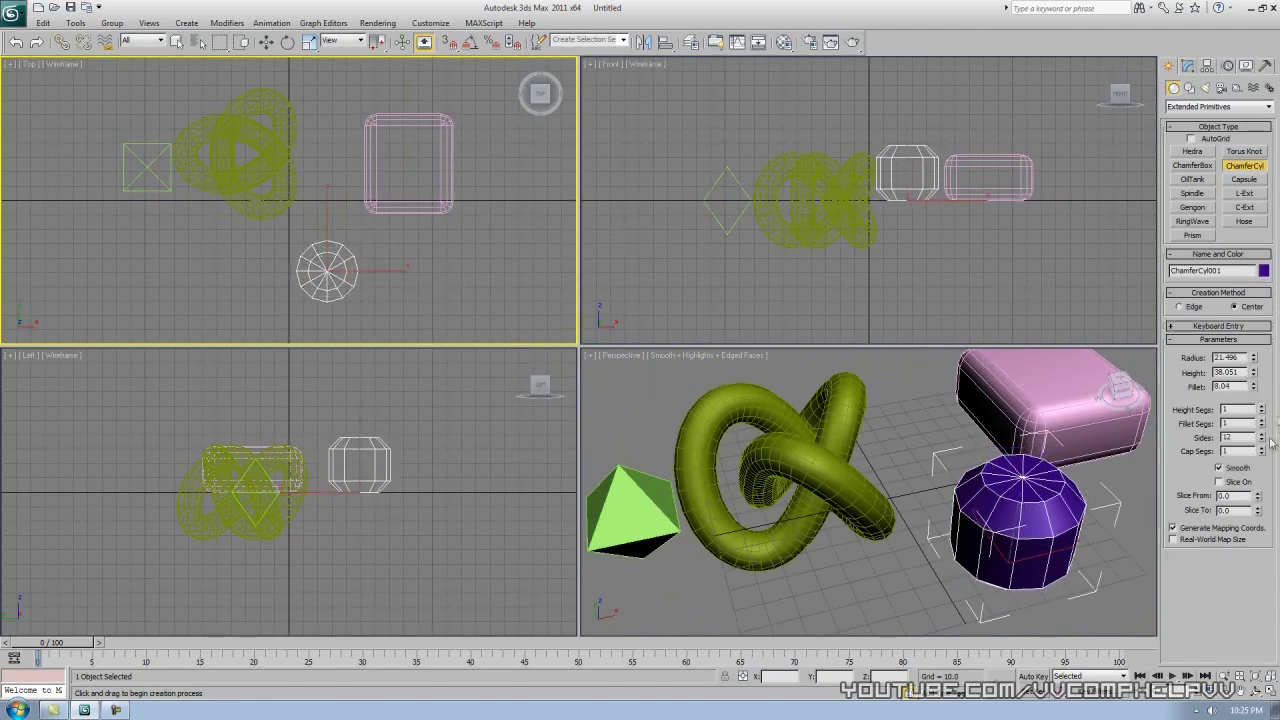
mouse_move(1254, 373)
mouse_down()
mouse_move(1254, 410)
mouse_move(1254, 338)
mouse_move(1254, 422)
mouse_move(1253, 341)
mouse_move(1255, 362)
mouse_up()
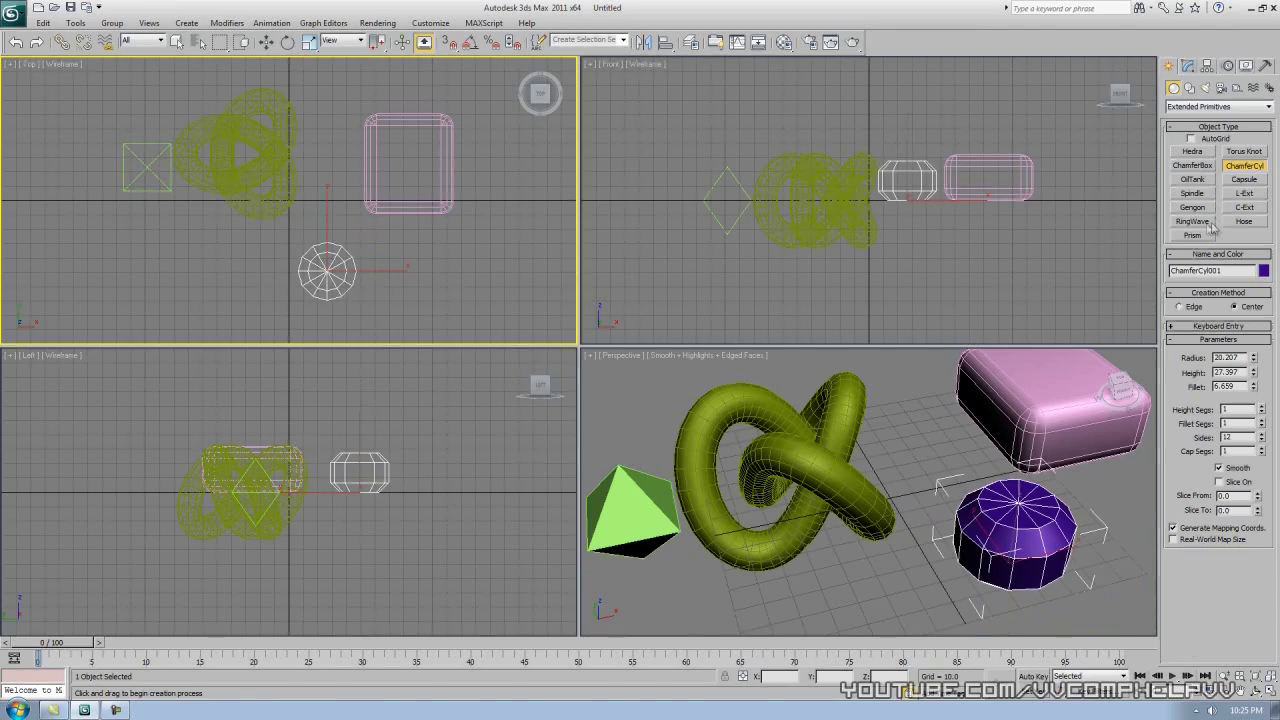
click(1192, 165)
drag(434, 240, 513, 293)
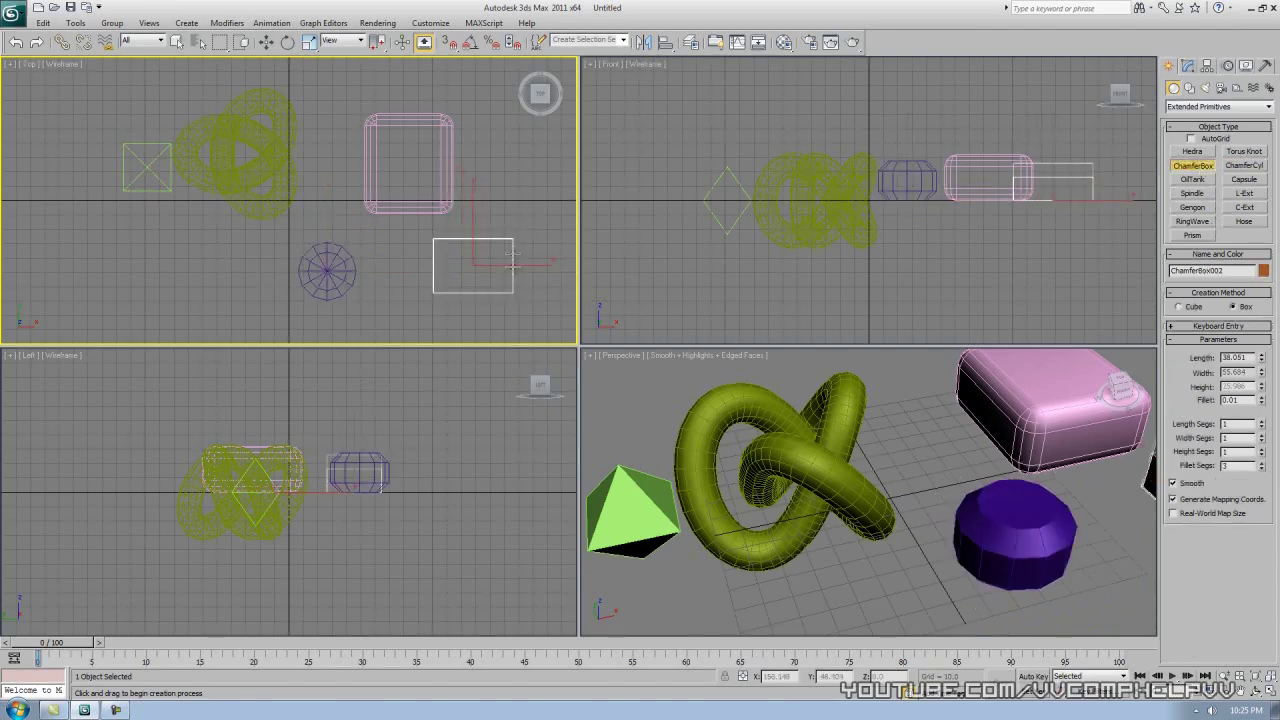
right_click(512, 245)
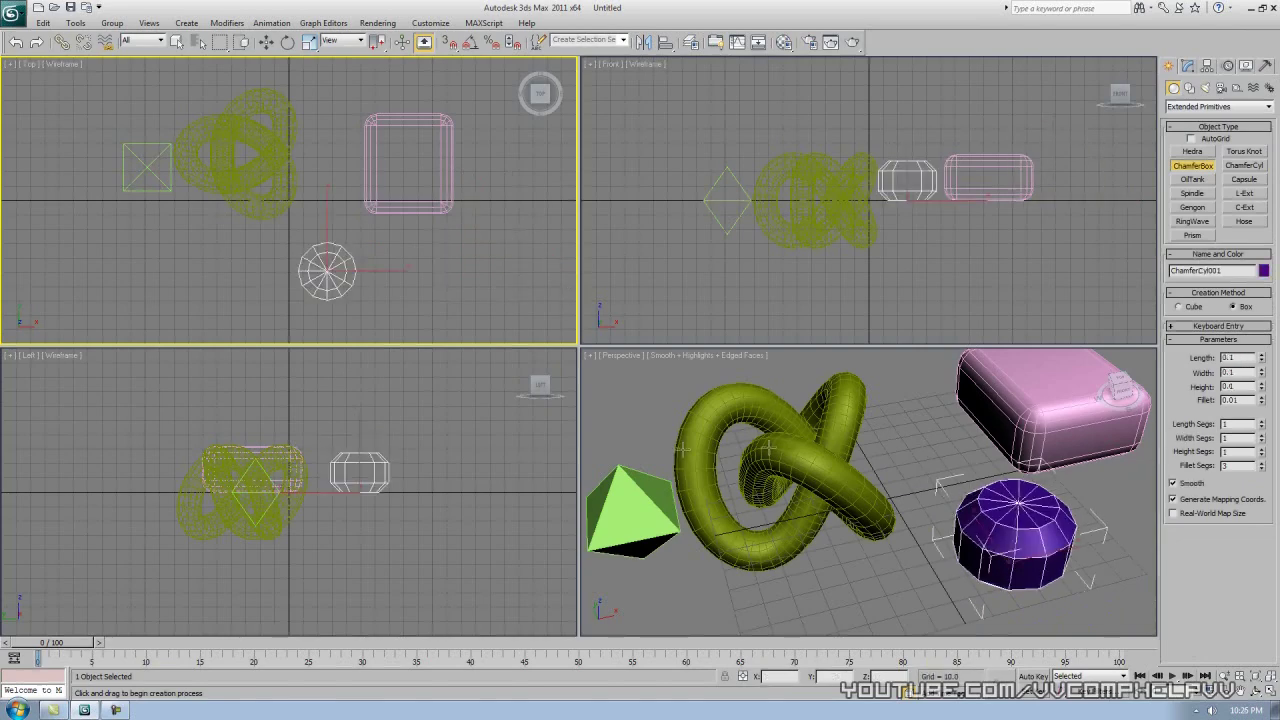
Deselect the chamfer cylinder and fit all objects into view in every viewport.
middle_drag(940, 472, 700, 457)
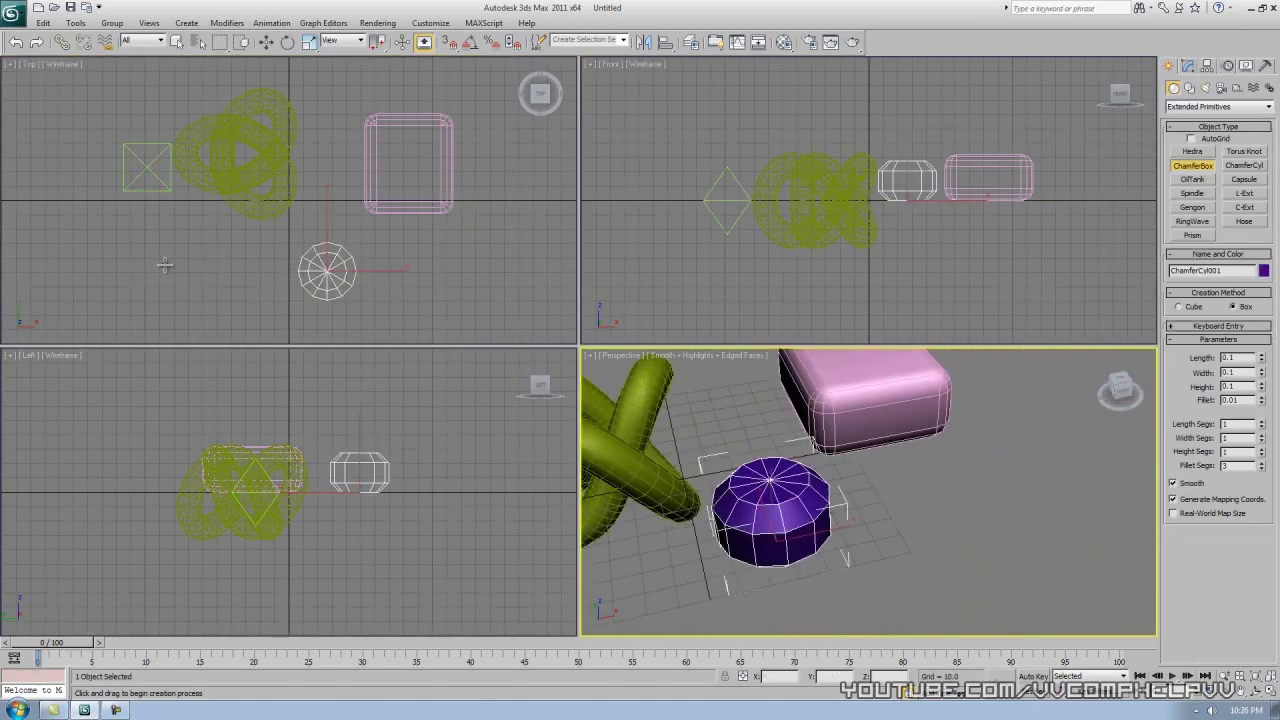
right_click(928, 555)
click(928, 555)
key(ctrl+shift+z)
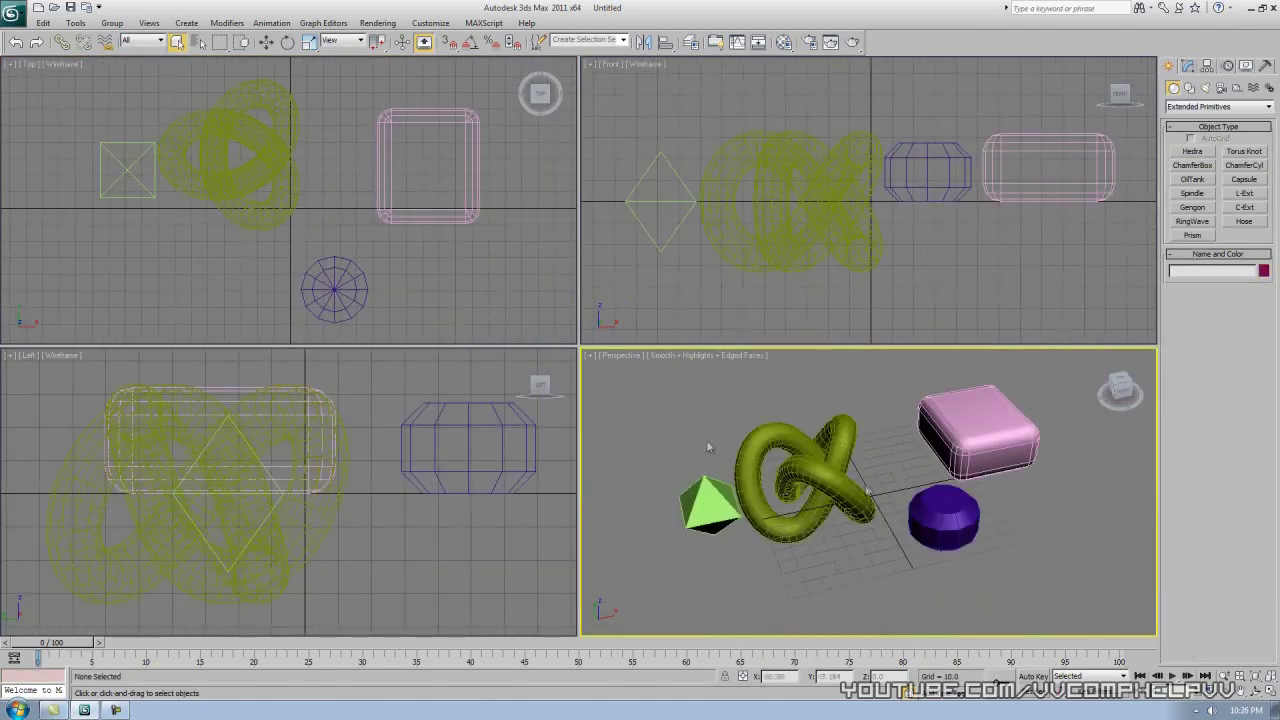
Create a chamfer box about 35 long, 75 wide and 34 high with a fillet of about 7.3, in front of the torus knot.
click(1193, 165)
drag(139, 263, 227, 308)
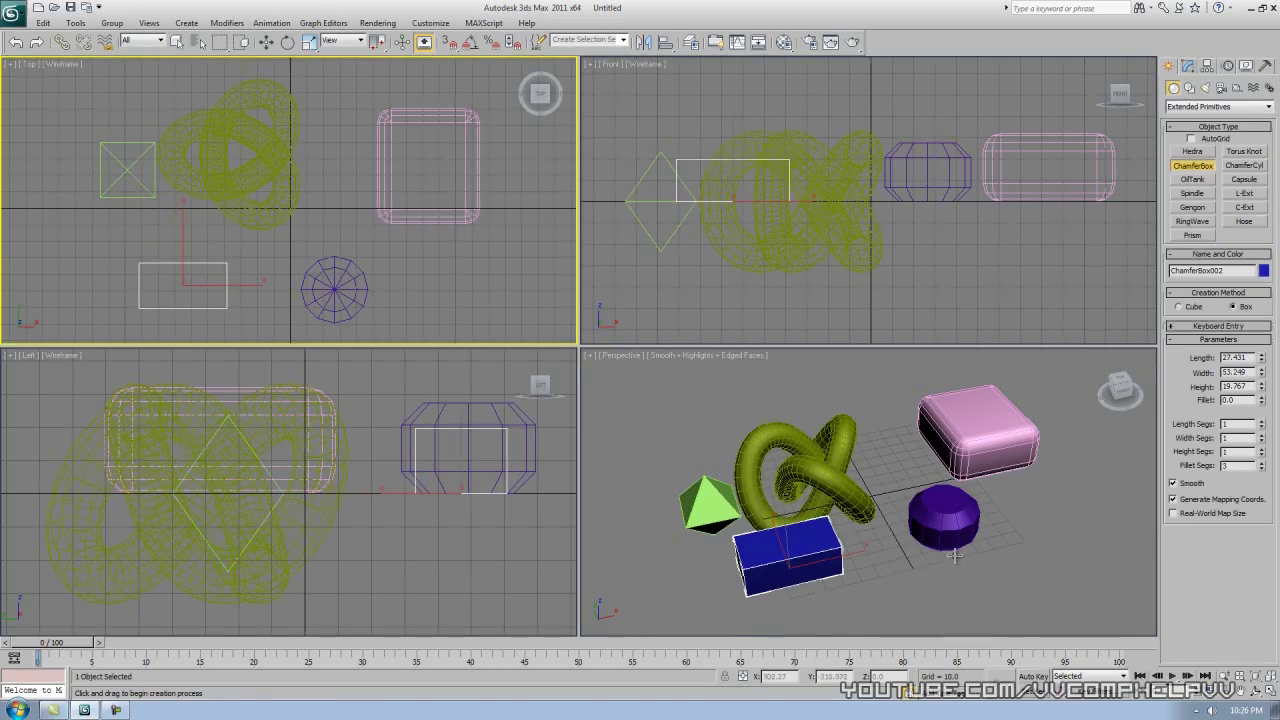
right_click(938, 517)
drag(132, 262, 256, 321)
click(240, 264)
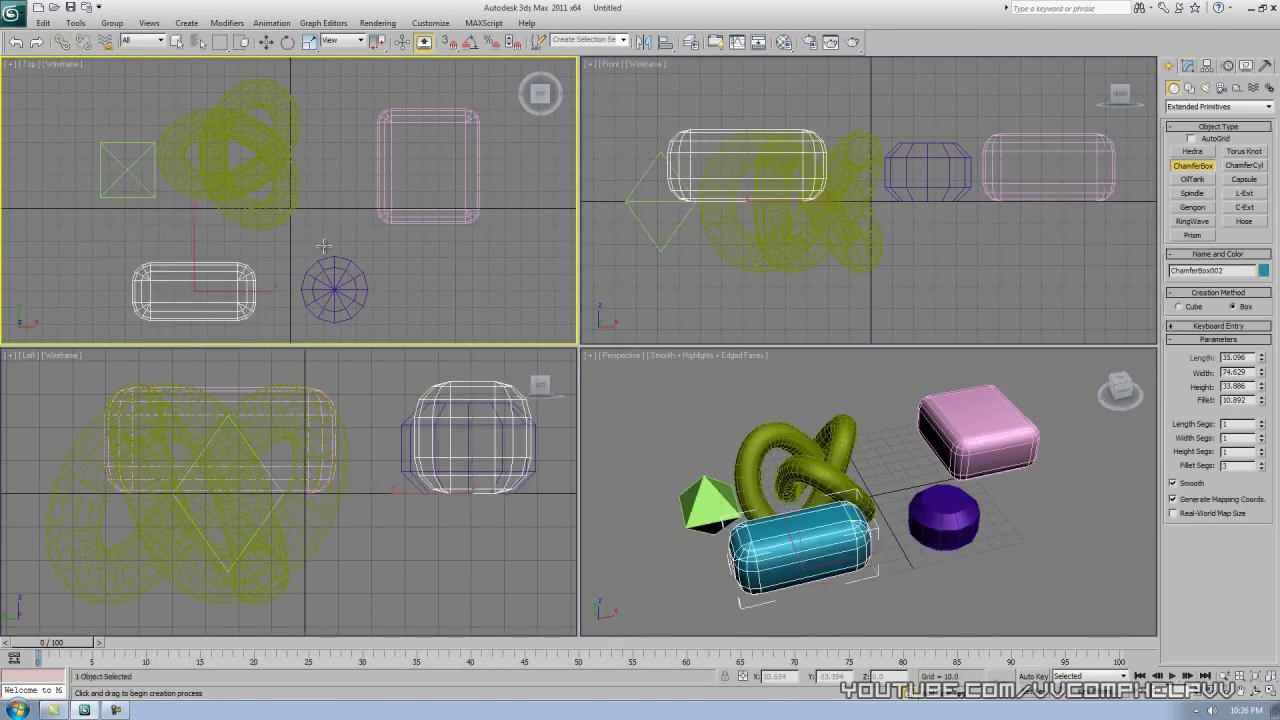
click(191, 252)
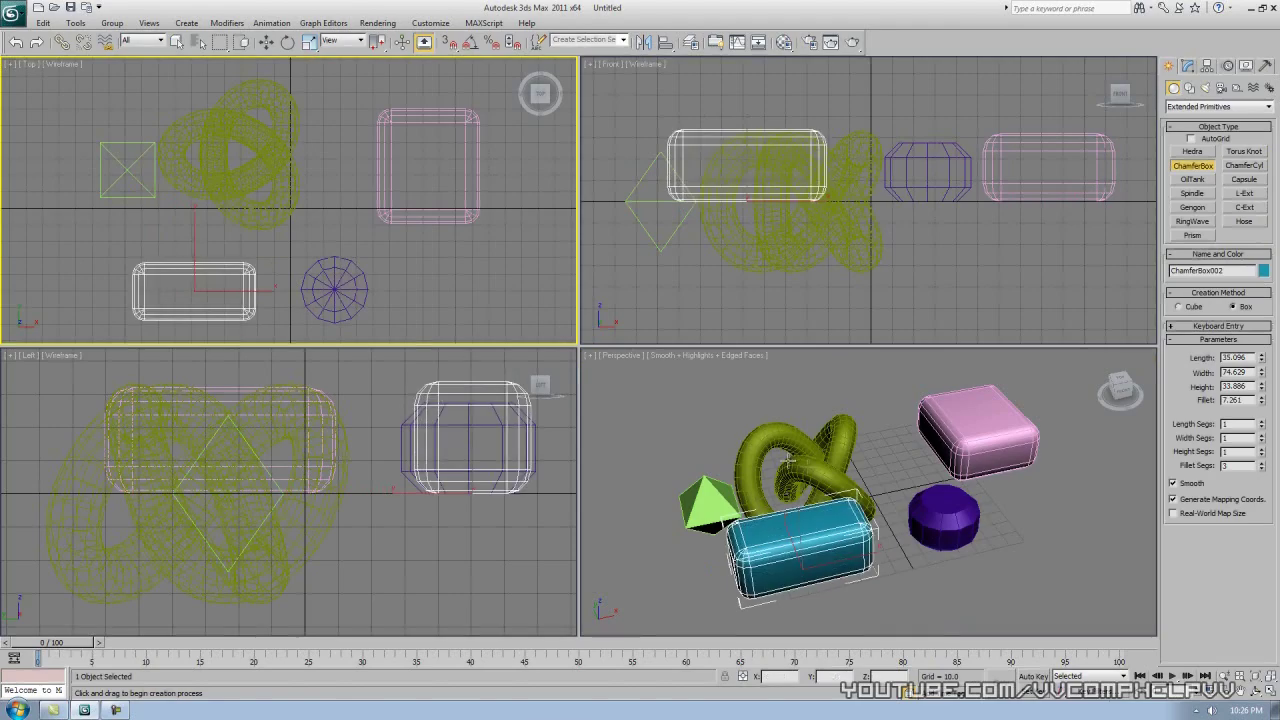
right_click(435, 325)
Resize the new chamfer box to a length of 51.591, a width of 80.599 and a height of 22.364.
key(z)
alt+middle_drag(914, 491, 974, 486)
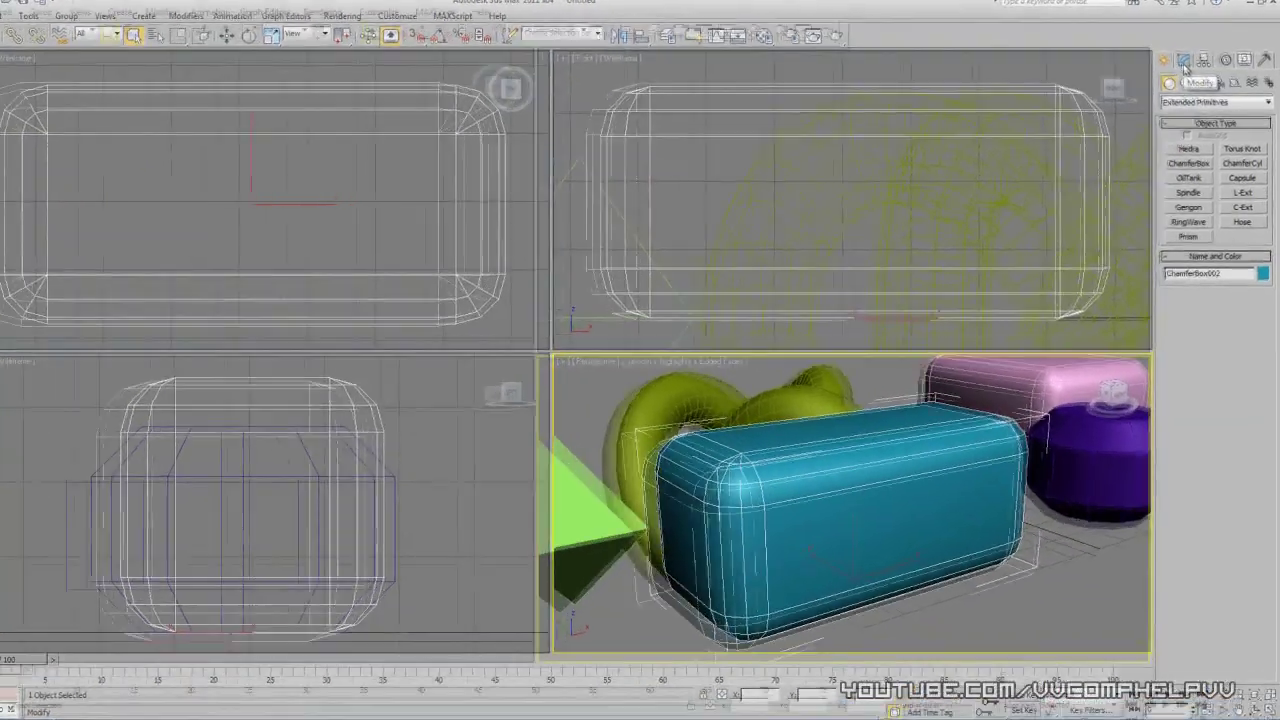
click(1188, 66)
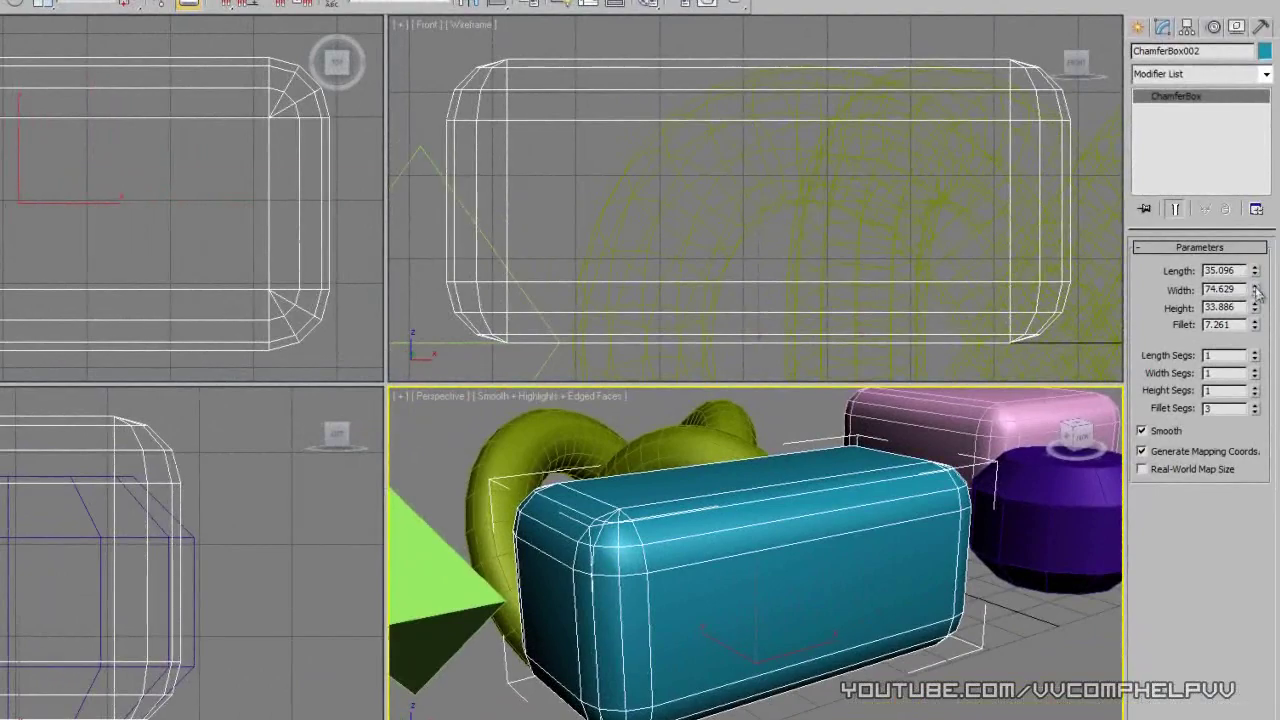
drag(1255, 273, 1265, 347)
drag(1267, 359, 1262, 343)
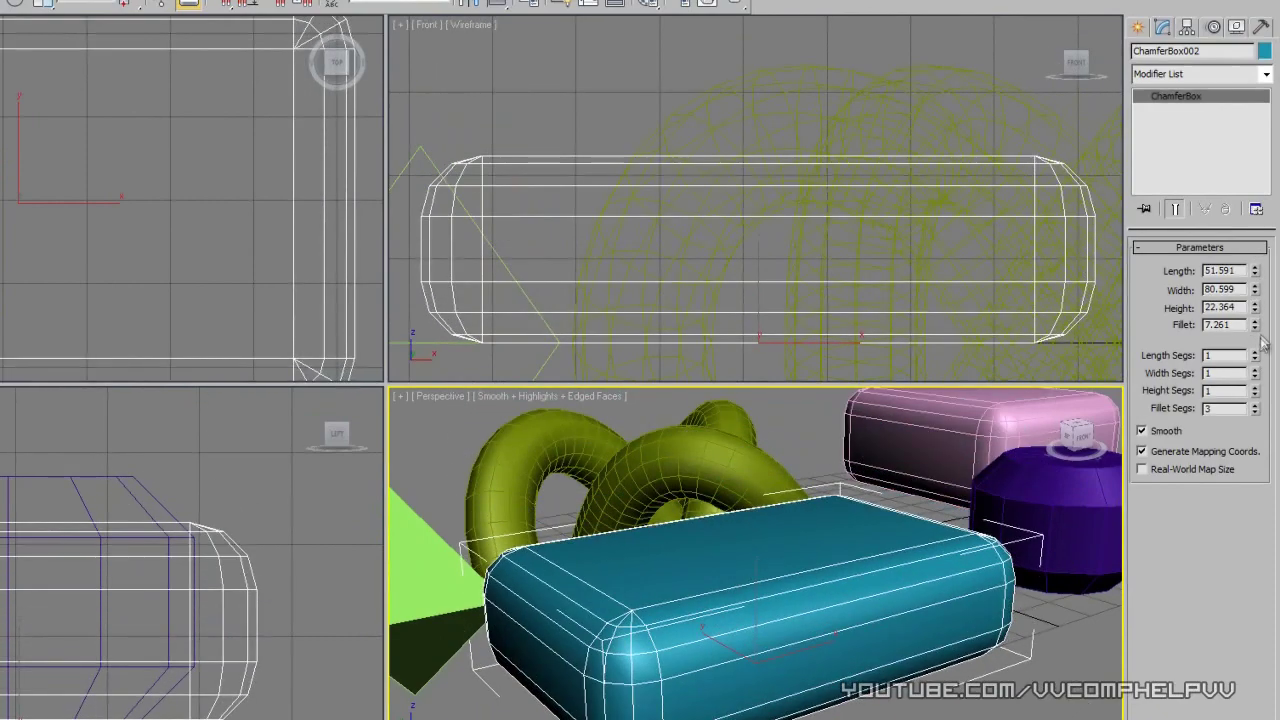
Give the new chamfer box 6 length segments, 6 width segments, 5 height segments and 7 fillet segments.
mouse_move(1256, 291)
mouse_down()
mouse_move(1259, 341)
mouse_move(1254, 308)
mouse_up()
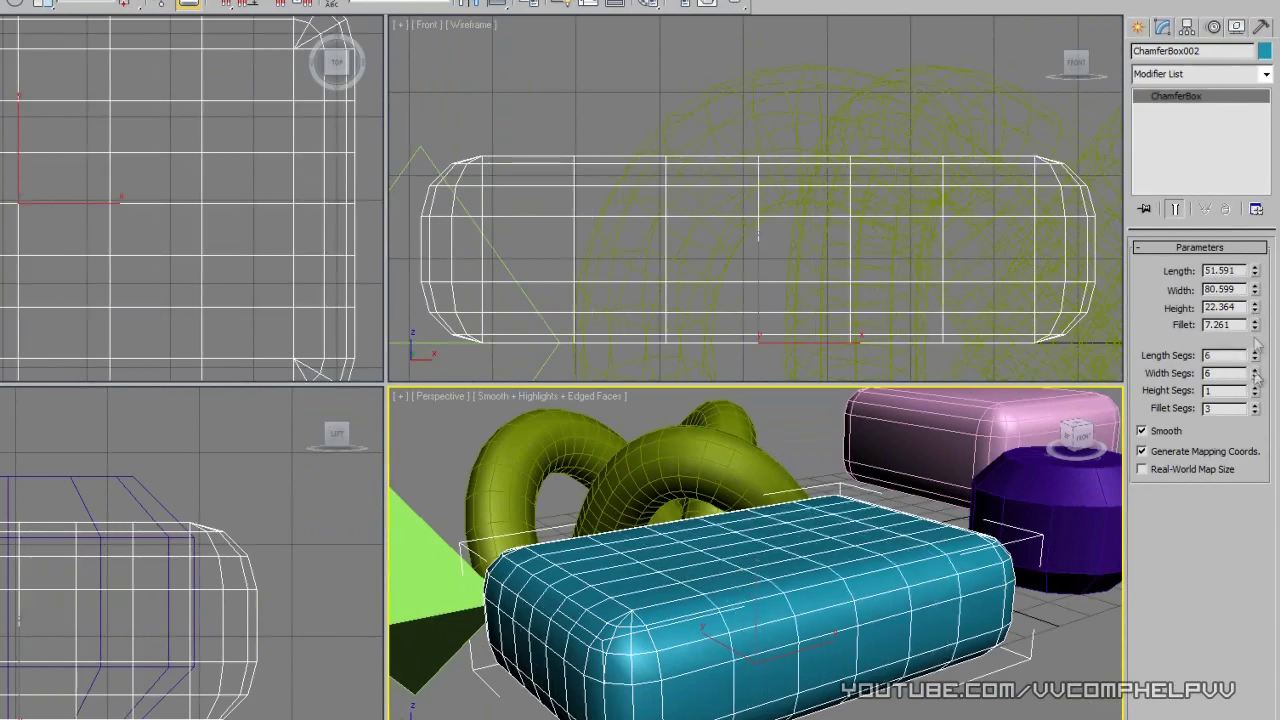
mouse_move(1257, 388)
mouse_down()
mouse_move(1257, 347)
mouse_move(1257, 410)
mouse_move(1257, 385)
mouse_up()
scroll(790, 530, down, 4)
alt+middle_drag(745, 505, 757, 624)
scroll(859, 591, down, 4)
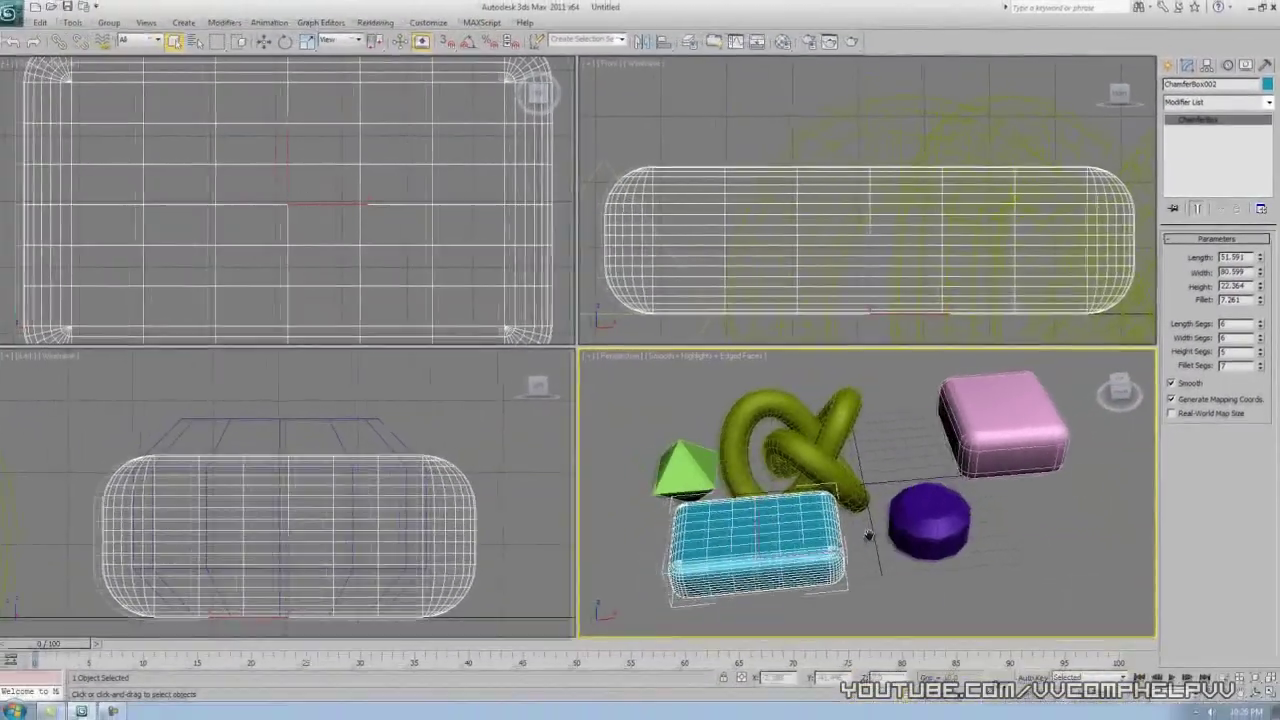
scroll(880, 532, up, 3)
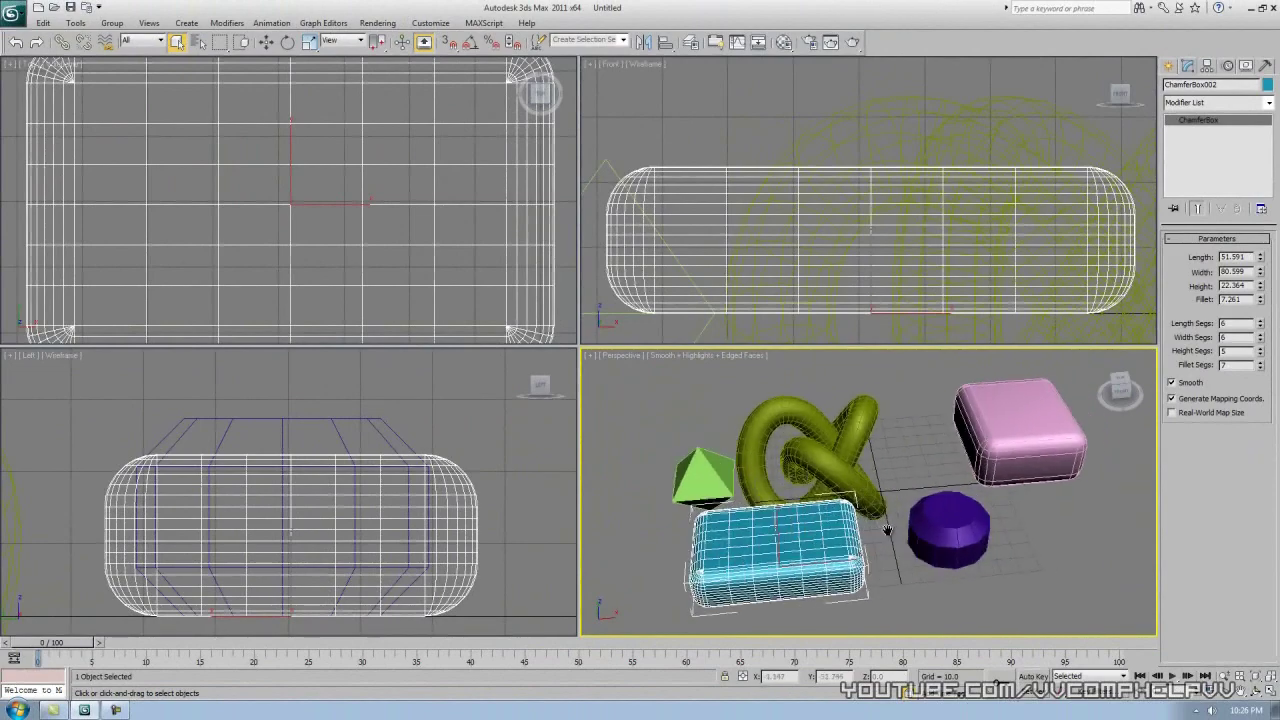
Return to object creation and switch the geometry category to Standard Primitives.
alt+middle_drag(894, 432, 833, 509)
alt+middle_drag(1024, 522, 904, 498)
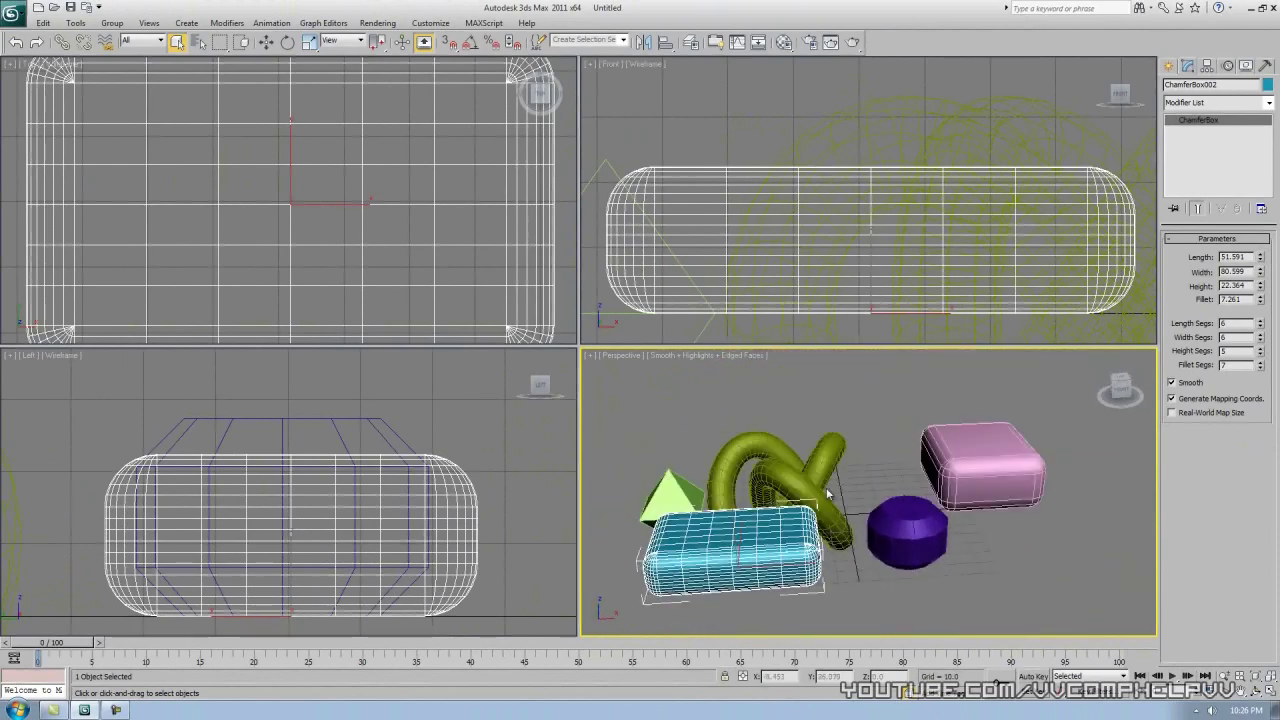
middle_drag(827, 493, 895, 496)
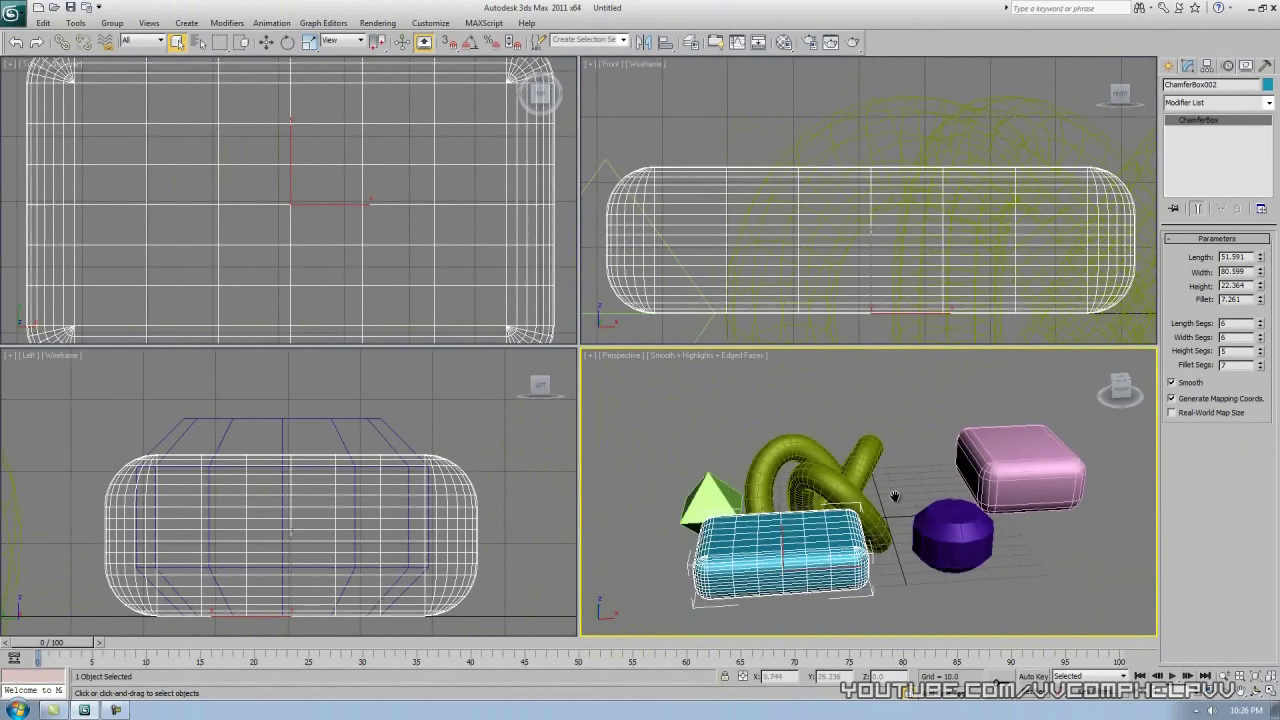
click(1170, 67)
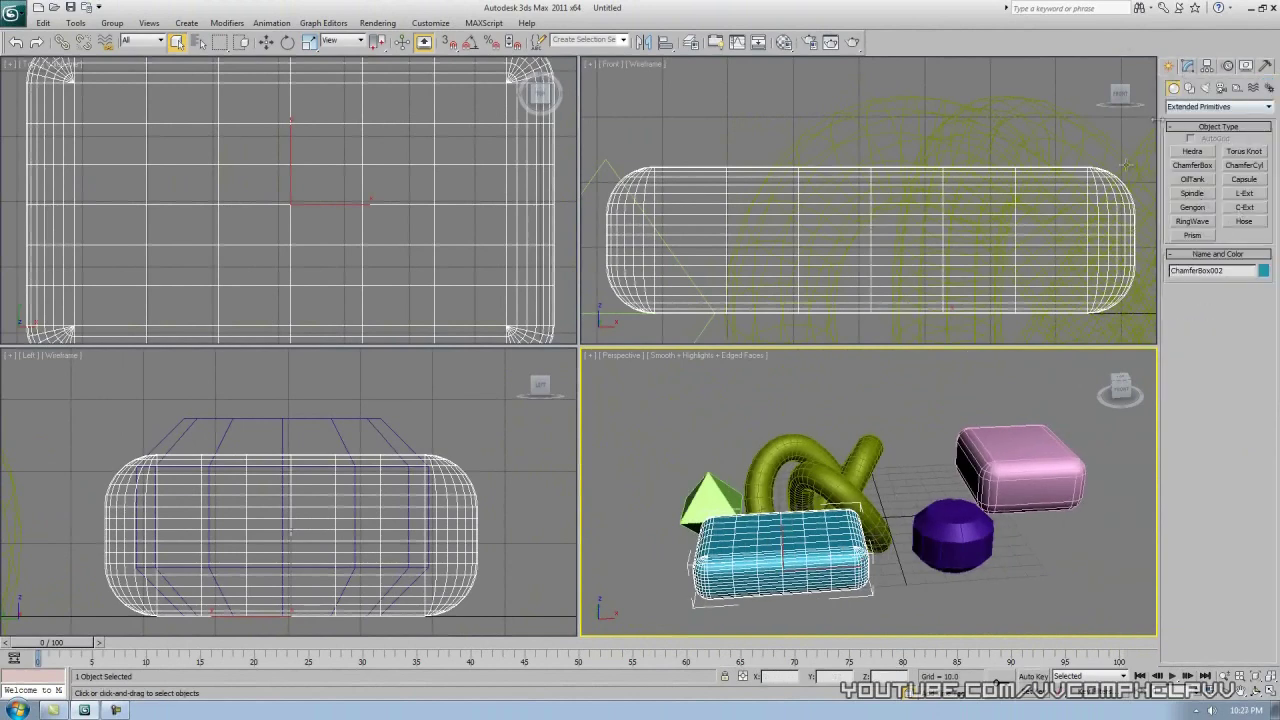
click(1196, 107)
click(1202, 120)
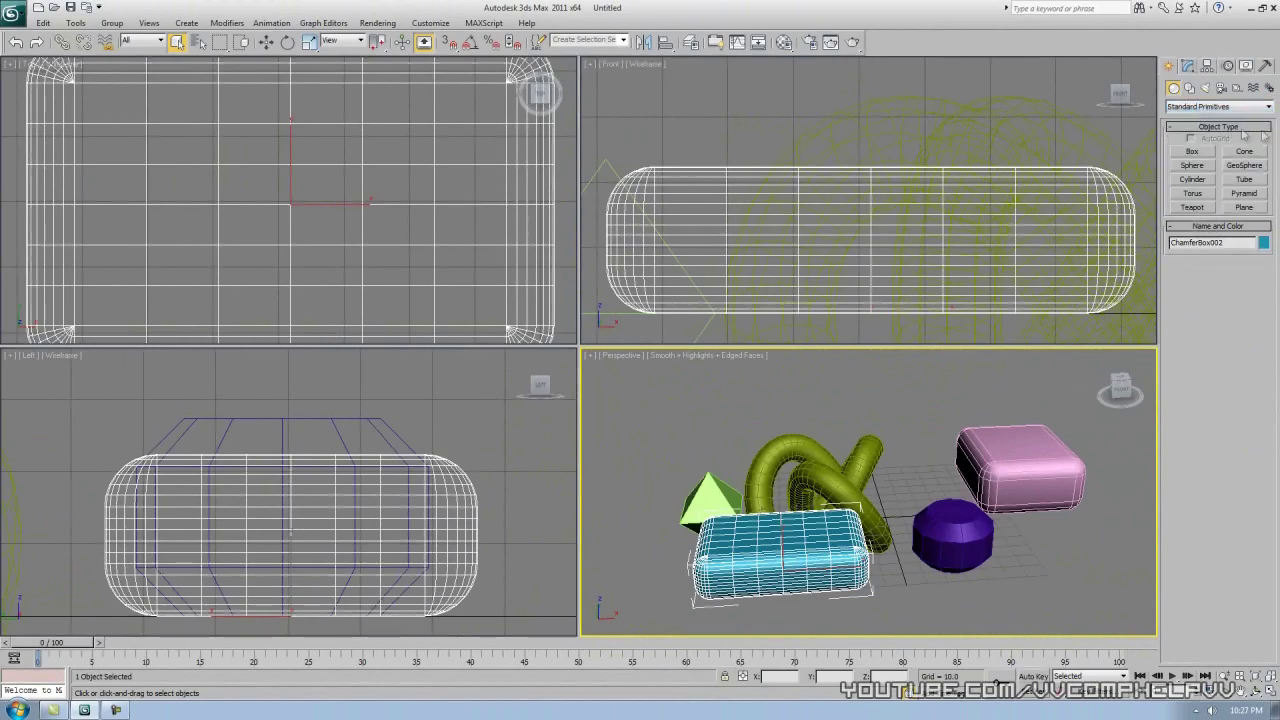
middle_drag(1008, 449, 988, 452)
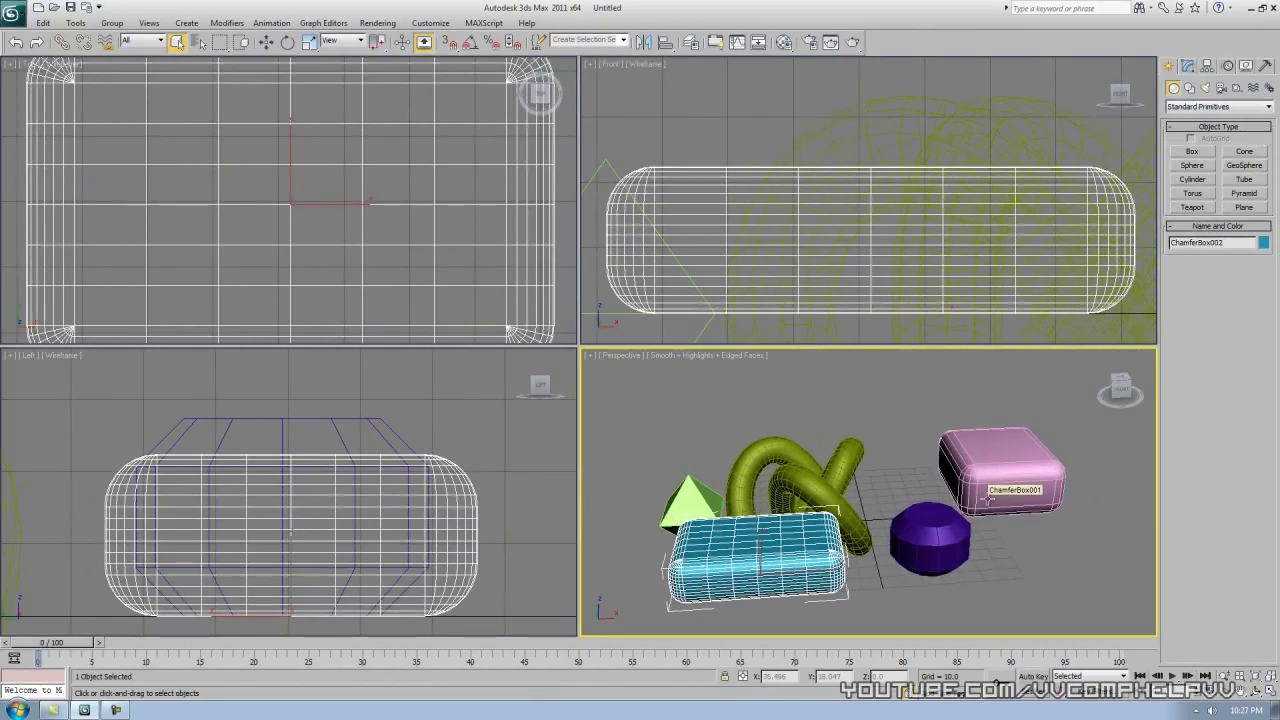
key(z)
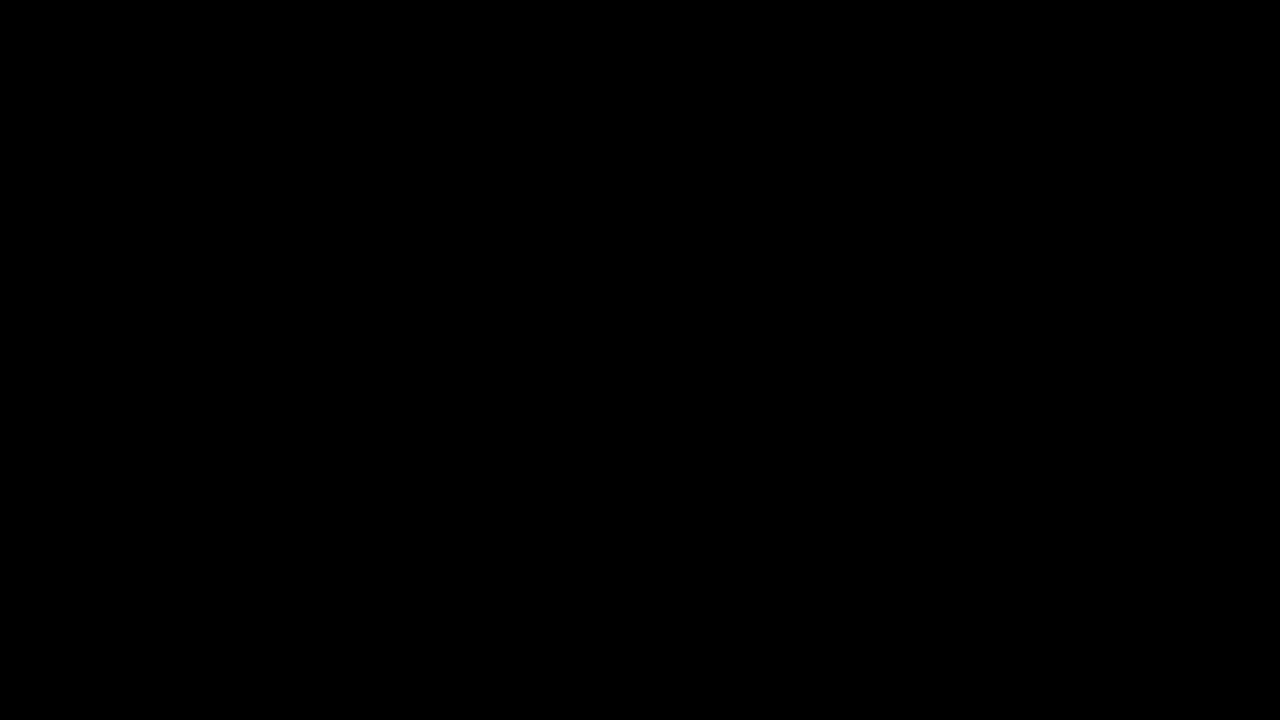